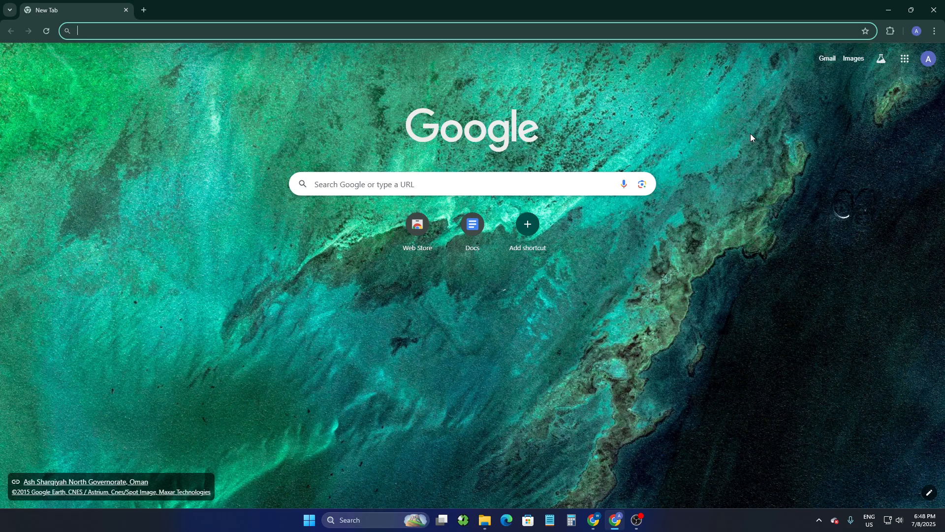
{"action": "left_click", "coordinate": [197, 31]}
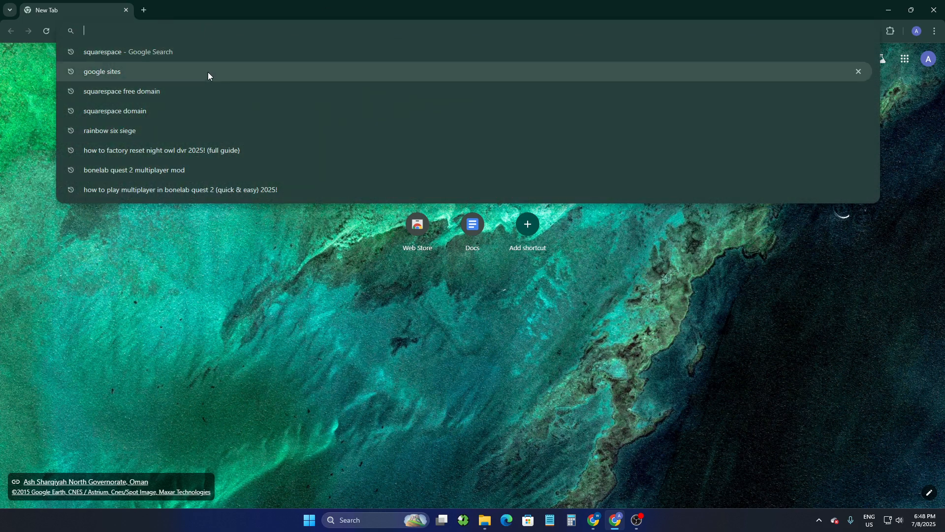
{"action": "left_click", "coordinate": [158, 244]}
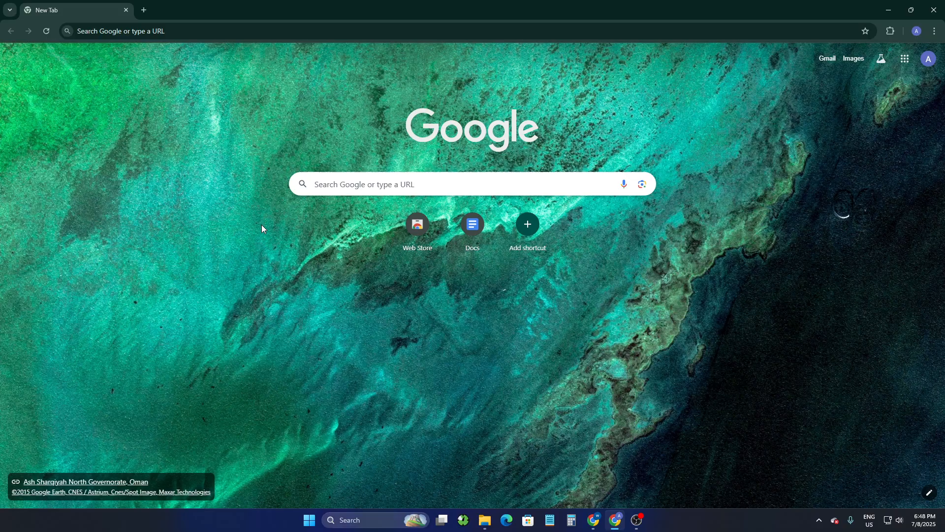
{"action": "left_click", "coordinate": [167, 33]}
{"action": "left_click", "coordinate": [82, 247]}
{"action": "left_click", "coordinate": [102, 37]}
{"action": "left_click", "coordinate": [133, 266]}
{"action": "left_click", "coordinate": [157, 32]}
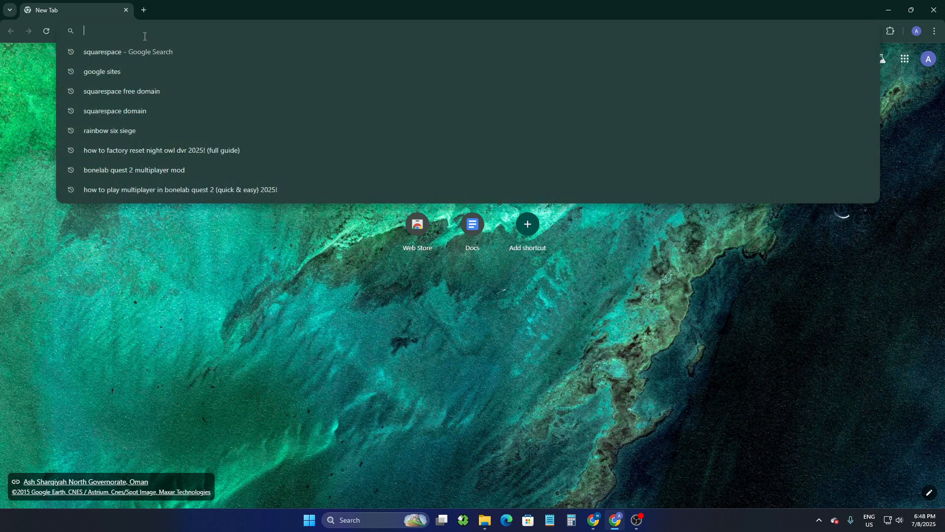
{"action": "left_click", "coordinate": [523, 387]}
Look through the list of Google apps for a Tasks entry, then close the list
{"action": "left_click", "coordinate": [905, 58]}
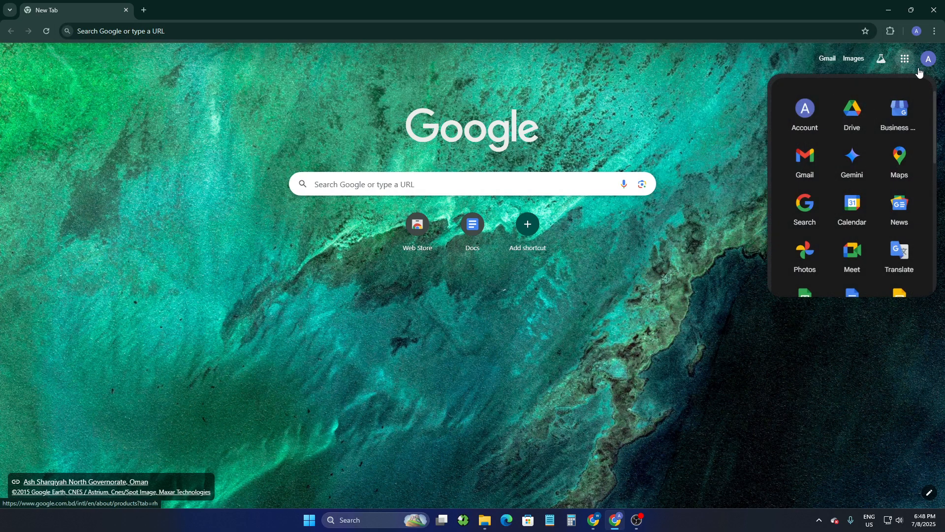
{"action": "scroll", "coordinate": [871, 175], "scroll_direction": "down", "scroll_amount": 2}
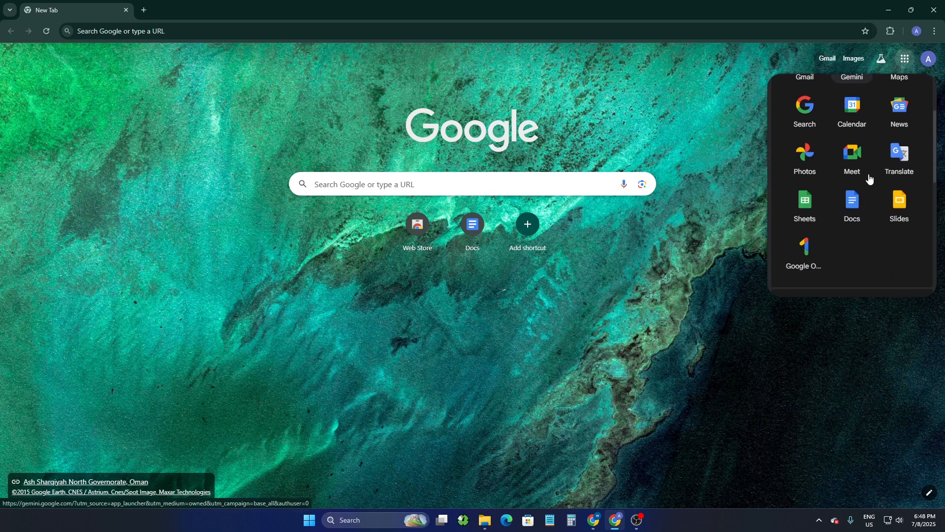
{"action": "scroll", "coordinate": [873, 181], "scroll_direction": "down", "scroll_amount": 4}
{"action": "scroll", "coordinate": [872, 181], "scroll_direction": "down", "scroll_amount": 2}
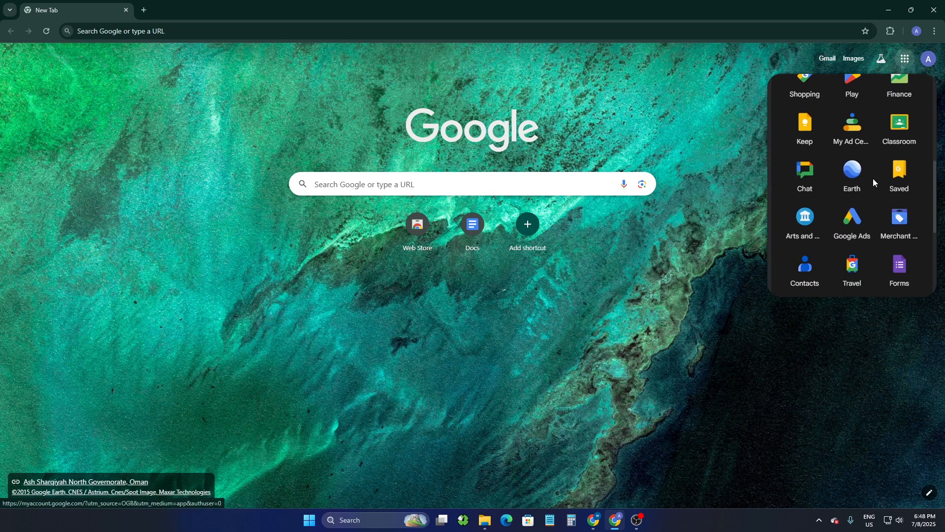
{"action": "scroll", "coordinate": [872, 181], "scroll_direction": "down", "scroll_amount": 1}
{"action": "scroll", "coordinate": [874, 183], "scroll_direction": "down", "scroll_amount": 2}
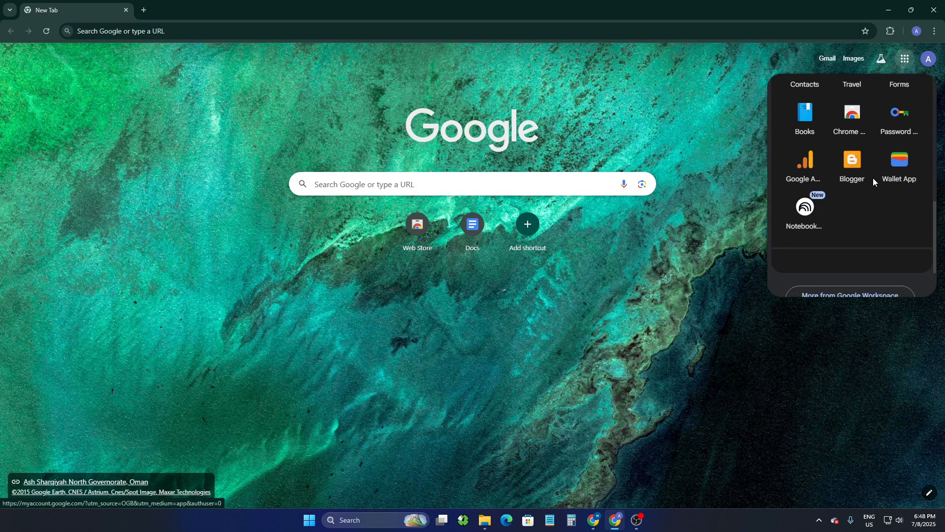
{"action": "scroll", "coordinate": [874, 183], "scroll_direction": "up", "scroll_amount": 4}
{"action": "scroll", "coordinate": [874, 182], "scroll_direction": "down", "scroll_amount": 4}
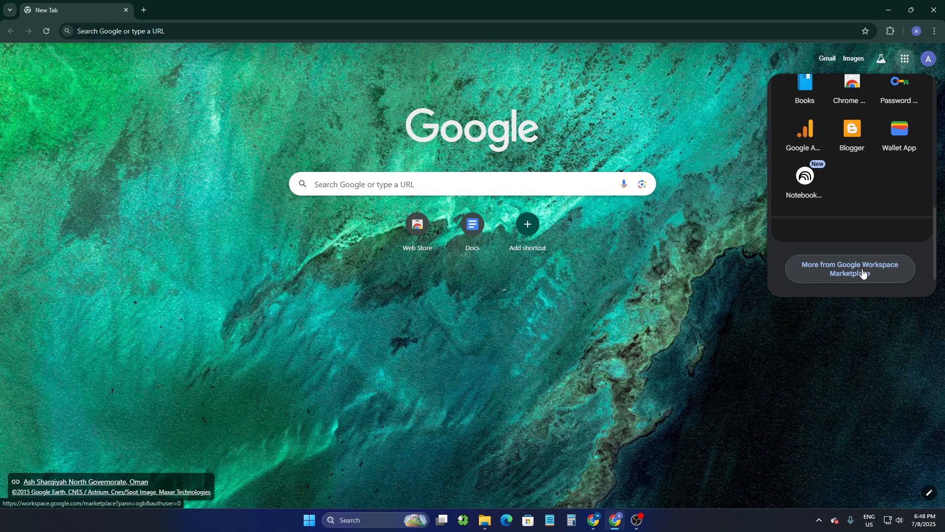
{"action": "left_click", "coordinate": [669, 307]}
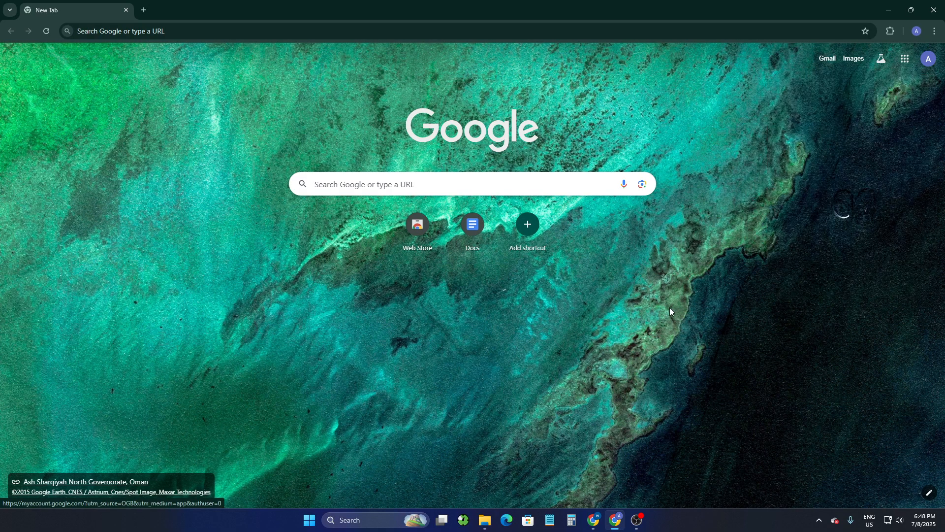
Search the web for "google task manager" and open the Google Tasks site from the results
{"action": "left_click", "coordinate": [191, 31]}
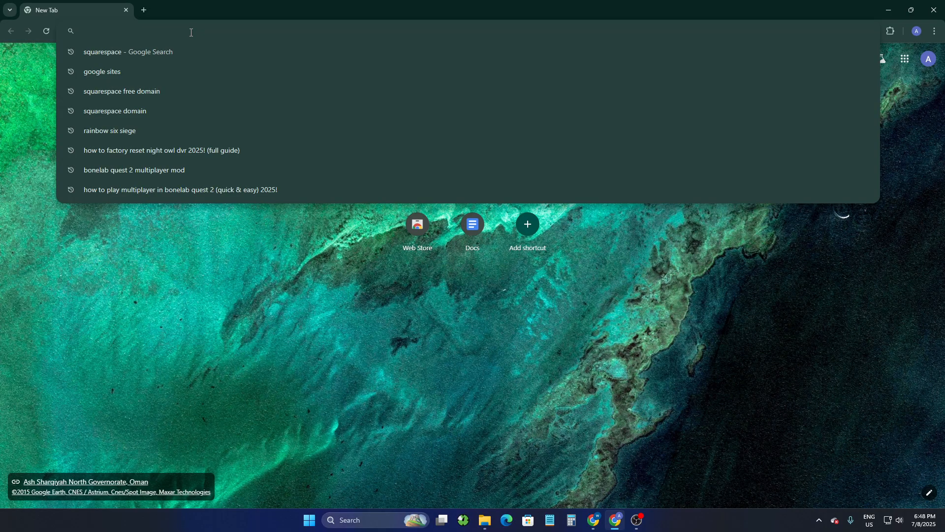
{"action": "type", "text": "Googl"}
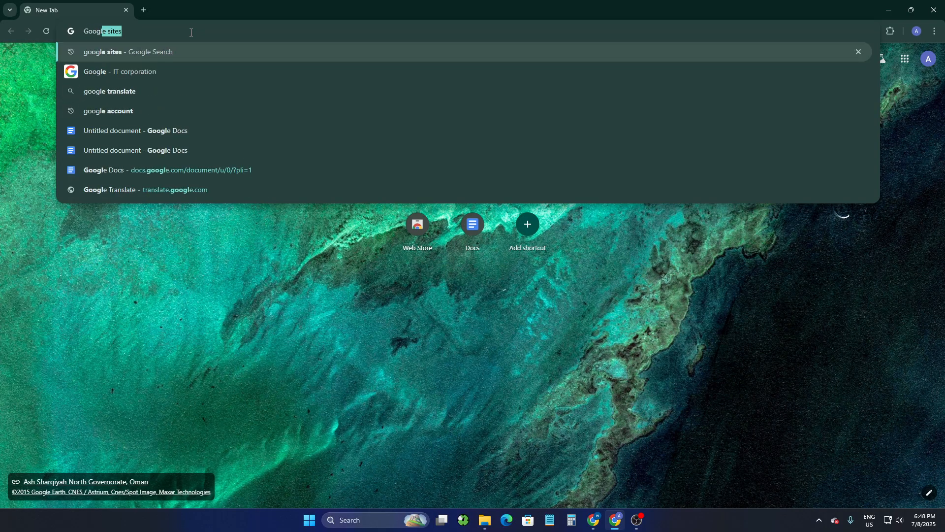
{"action": "type", "text": "e tas"}
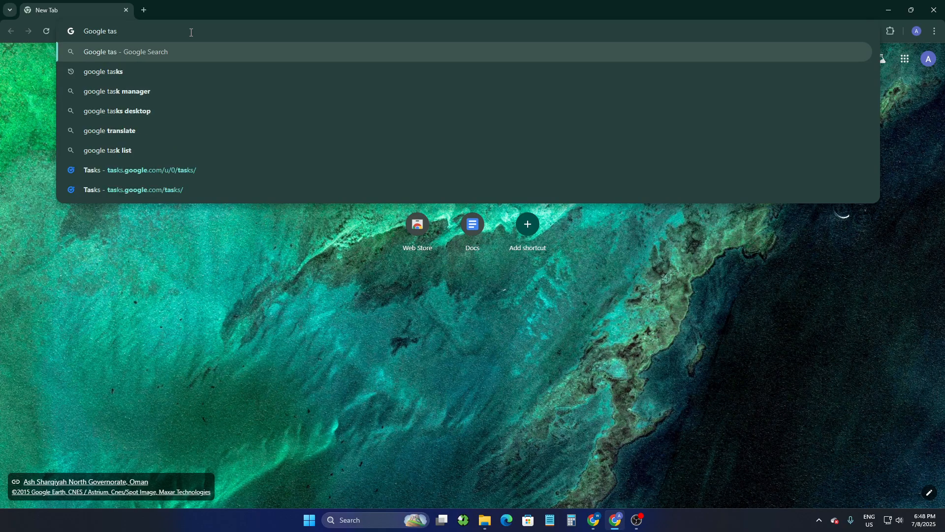
{"action": "left_click", "coordinate": [191, 87]}
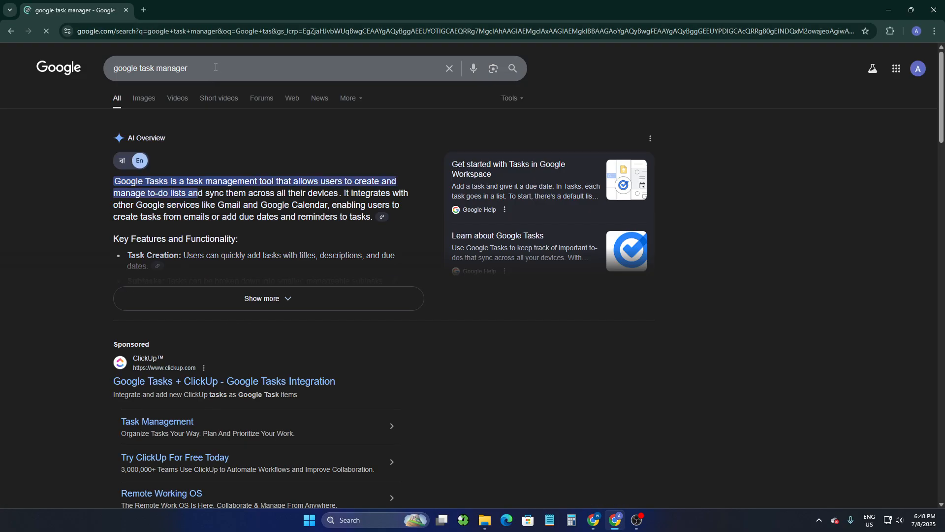
{"action": "scroll", "coordinate": [151, 422], "scroll_direction": "down", "scroll_amount": 8}
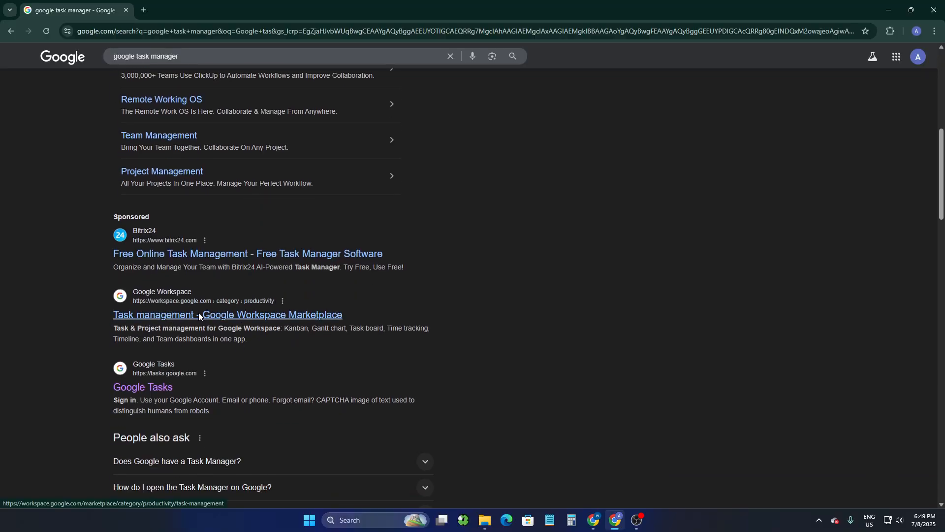
{"action": "left_click", "coordinate": [150, 386]}
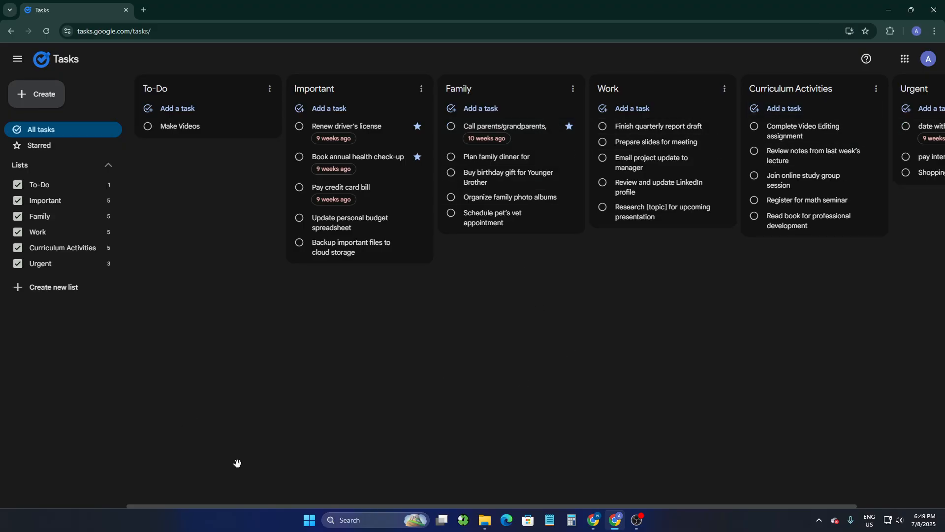
Start a new task titled "Research"
{"action": "left_click_drag", "start_coordinate": [237, 509], "coordinate": [202, 494]}
{"action": "left_click", "coordinate": [34, 101]}
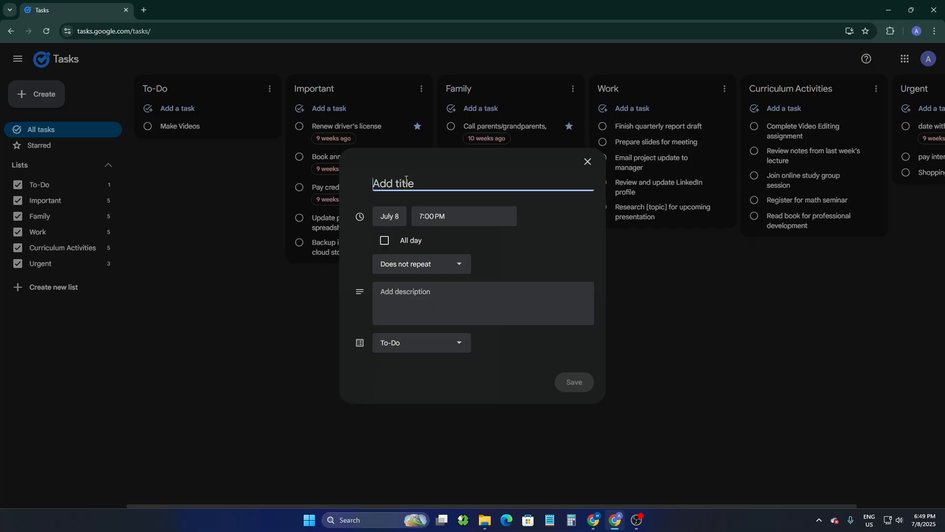
{"action": "type", "text": "Resear"}
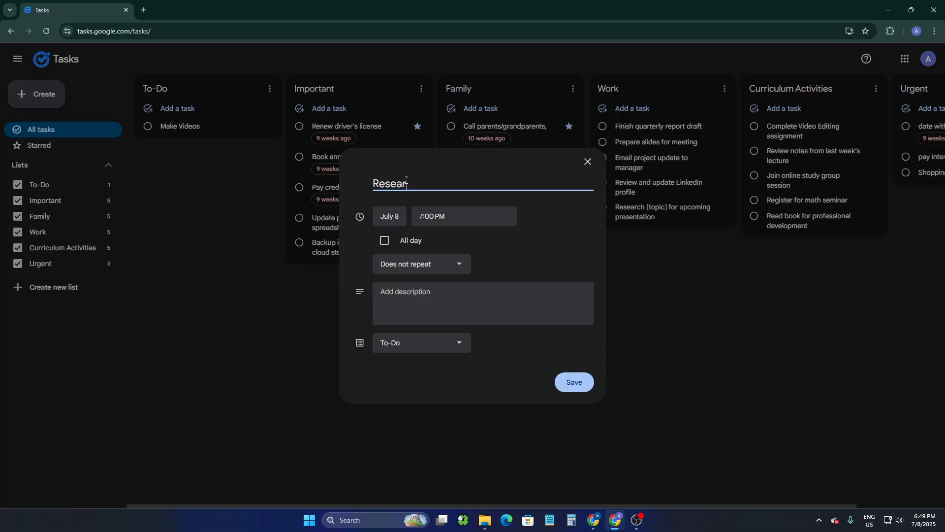
{"action": "type", "text": "ch"}
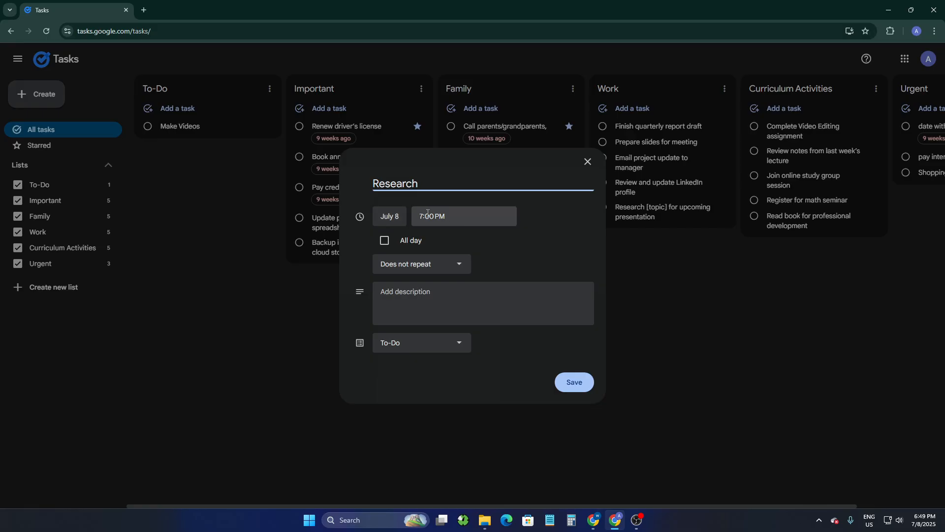
Set the Research task's date to August 1, 2025
{"action": "left_click", "coordinate": [394, 217]}
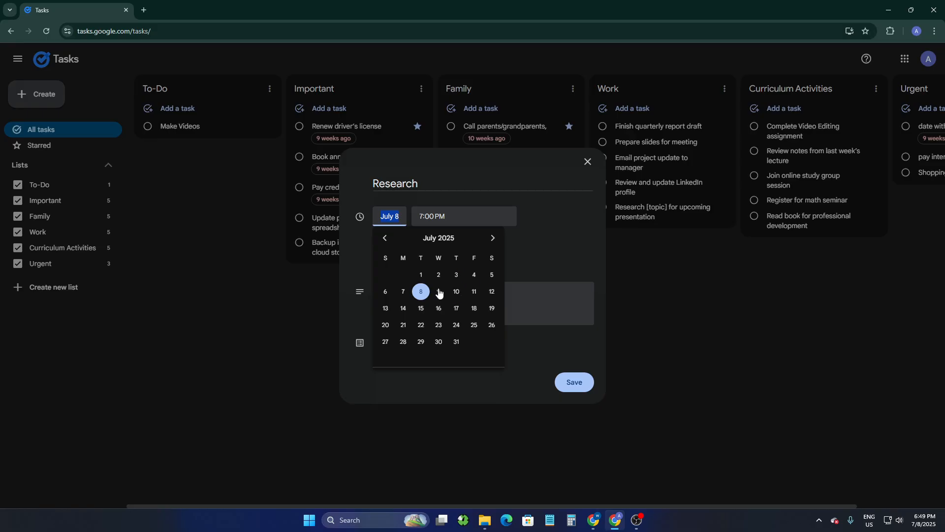
{"action": "left_click", "coordinate": [445, 238]}
{"action": "left_click", "coordinate": [384, 239]}
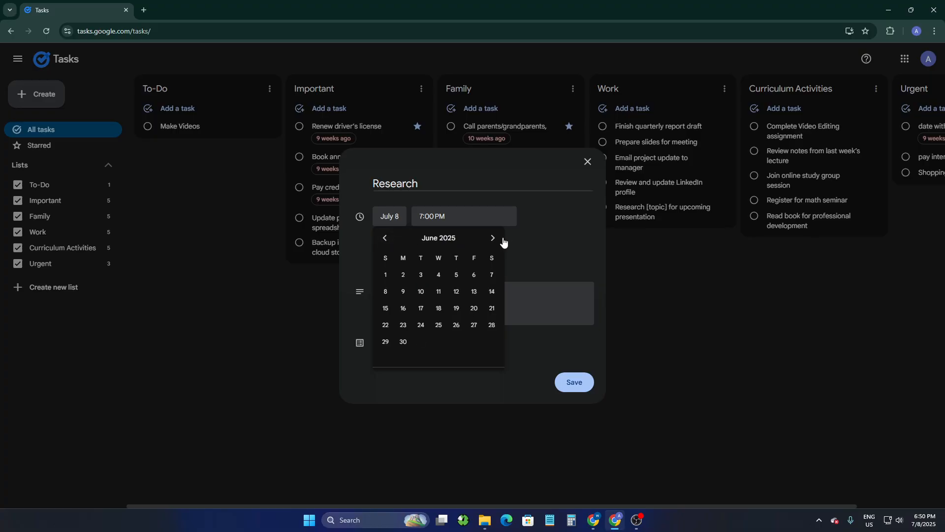
{"action": "left_click", "coordinate": [492, 238]}
{"action": "left_click", "coordinate": [384, 238]}
{"action": "left_click", "coordinate": [492, 238]}
{"action": "left_click", "coordinate": [491, 239]}
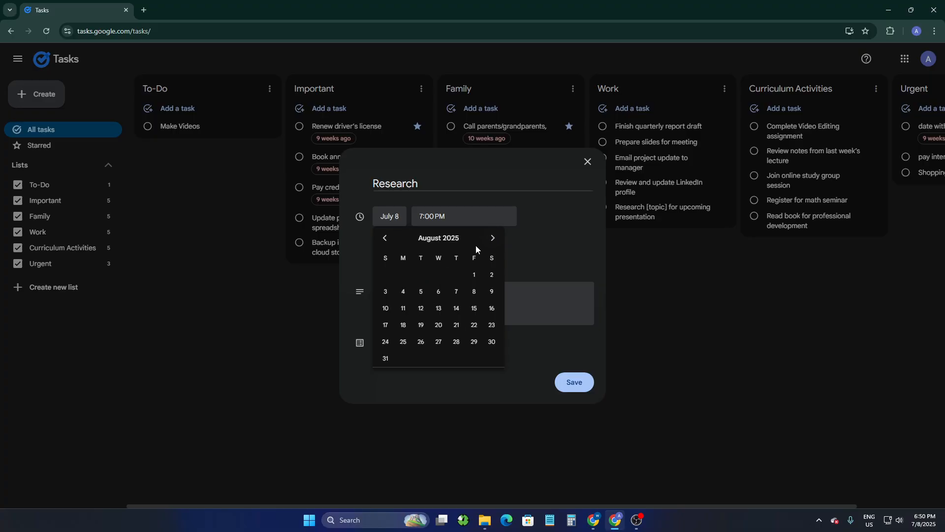
{"action": "left_click", "coordinate": [474, 274]}
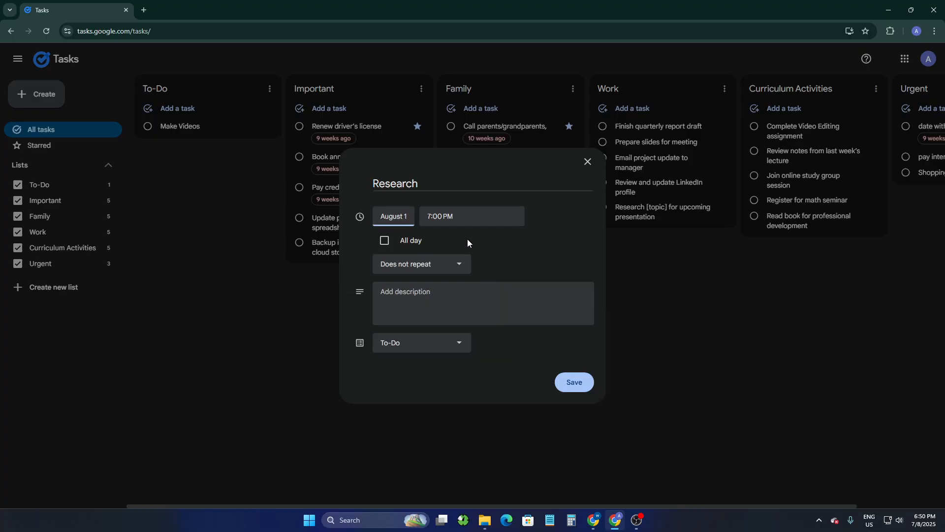
Review the available times for the Research task and choose 7:00 PM
{"action": "left_click", "coordinate": [444, 217]}
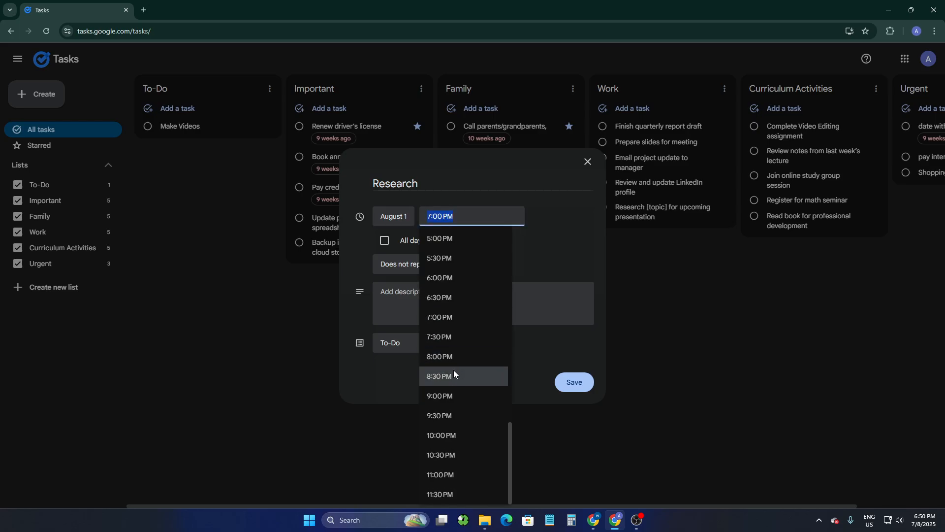
{"action": "scroll", "coordinate": [456, 320], "scroll_direction": "up", "scroll_amount": 5}
{"action": "scroll", "coordinate": [457, 261], "scroll_direction": "up", "scroll_amount": 10}
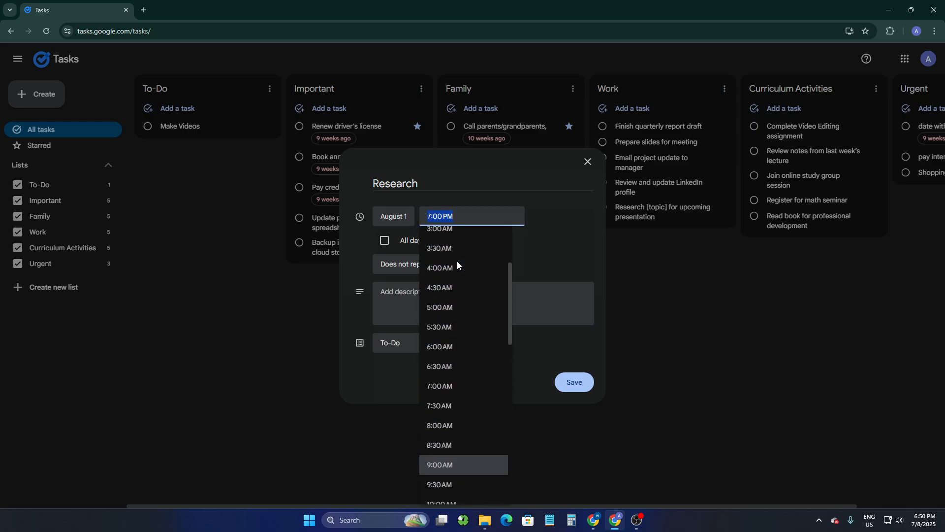
{"action": "scroll", "coordinate": [456, 261], "scroll_direction": "down", "scroll_amount": 4}
{"action": "scroll", "coordinate": [457, 261], "scroll_direction": "down", "scroll_amount": 10}
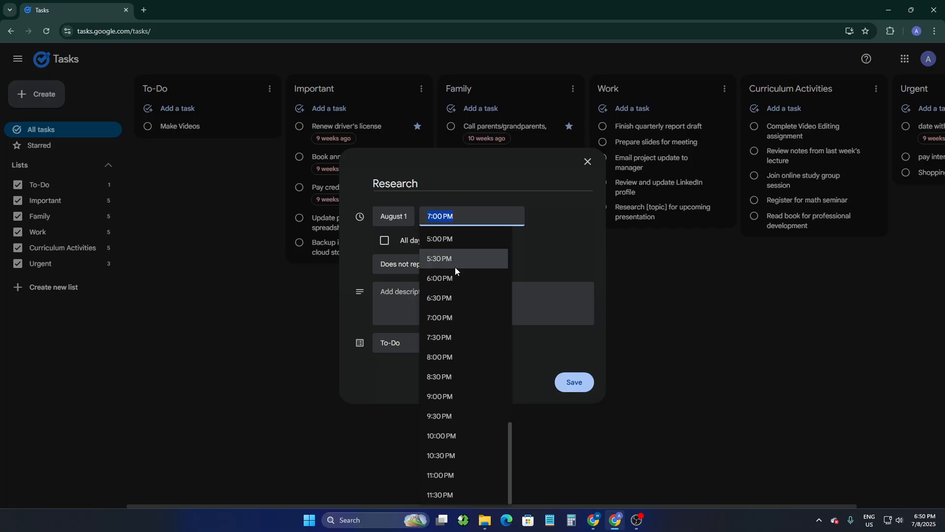
{"action": "left_click", "coordinate": [442, 315]}
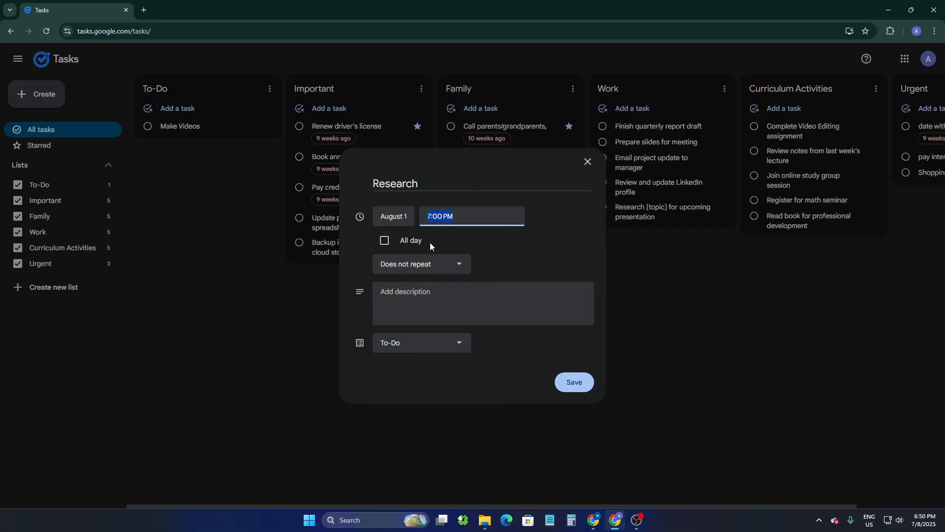
{"action": "left_click", "coordinate": [532, 247]}
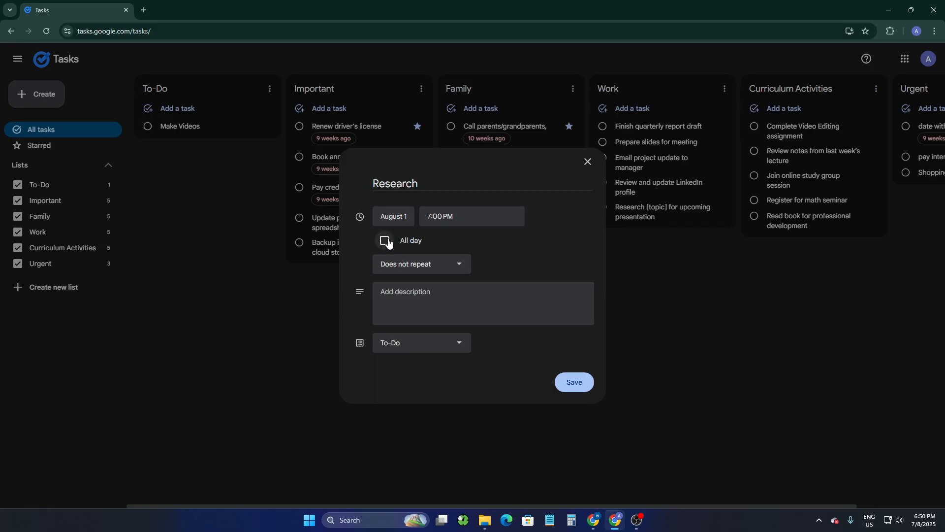
Give the Research task a custom recurrence that repeats every 3 days
{"action": "left_click", "coordinate": [420, 266]}
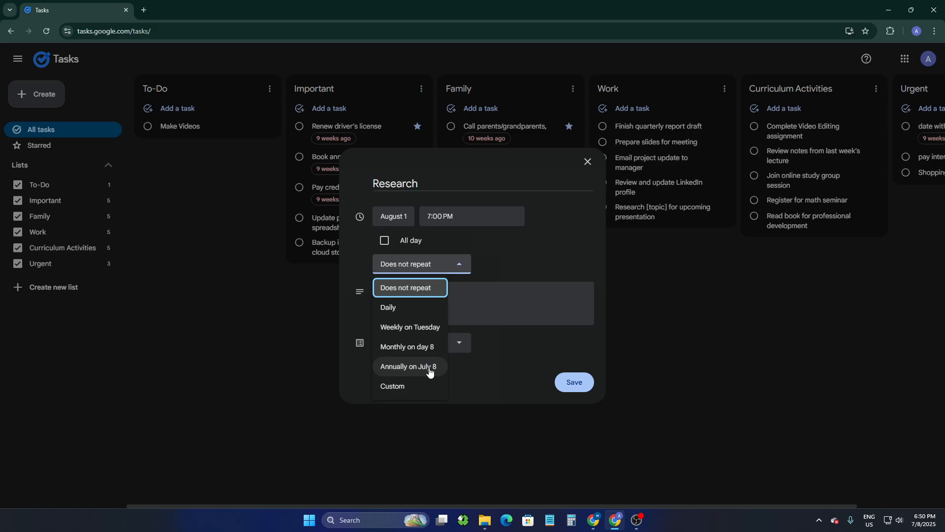
{"action": "left_click", "coordinate": [400, 389]}
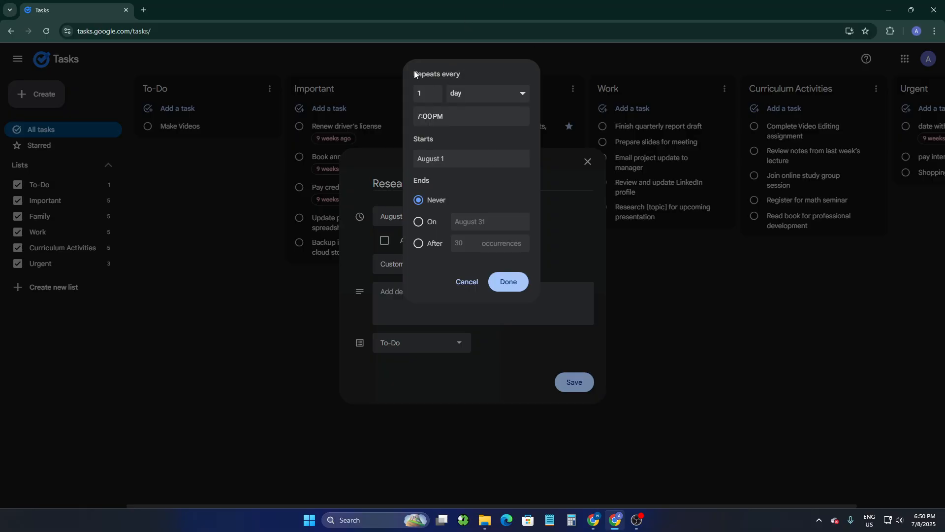
{"action": "key", "text": "BackSpace"}
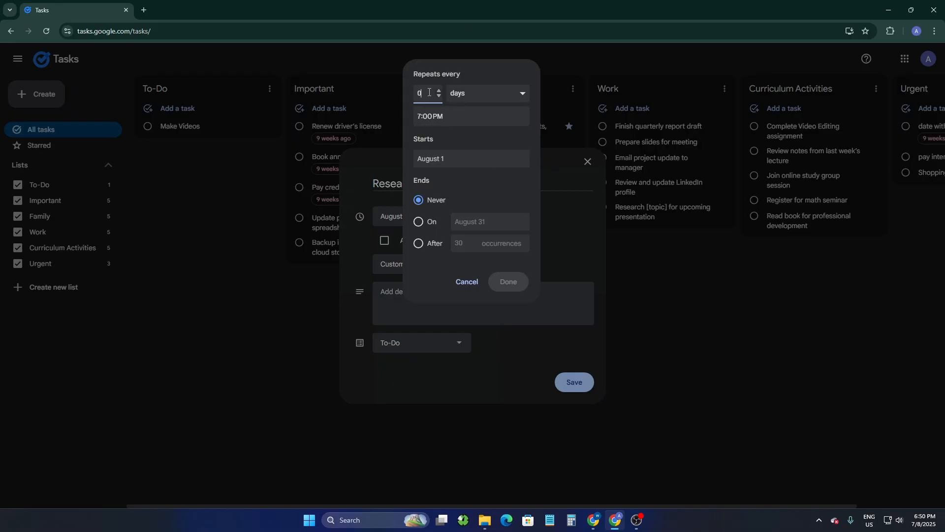
{"action": "type", "text": "3"}
{"action": "left_click", "coordinate": [463, 172]}
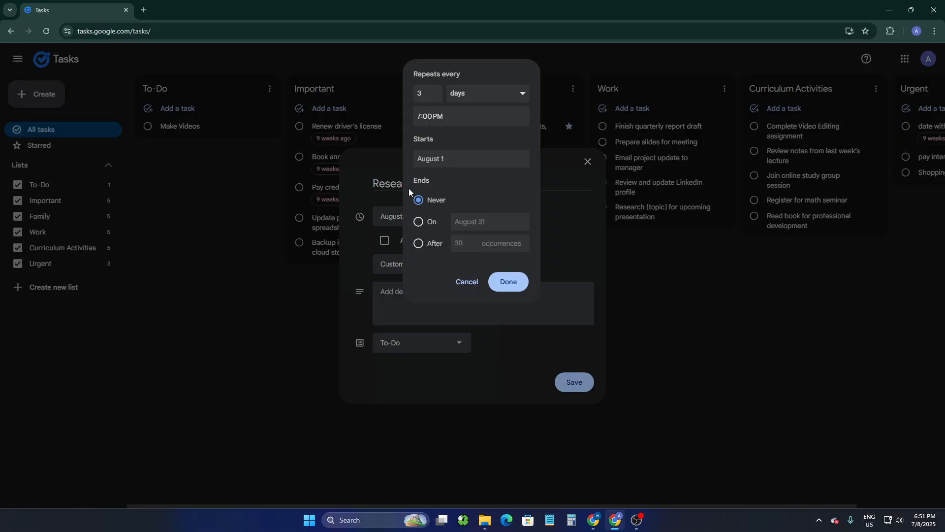
Set the custom recurrence to end after 10 occurrences and apply it to the task
{"action": "left_click", "coordinate": [418, 244]}
{"action": "left_click", "coordinate": [418, 222]}
{"action": "left_click", "coordinate": [421, 245]}
{"action": "key", "text": "BackSpace"}
{"action": "type", "text": "10"}
{"action": "left_click", "coordinate": [502, 279]}
Leave the description empty, keep the Research task in the To-Do list and save it
{"action": "left_click", "coordinate": [375, 294]}
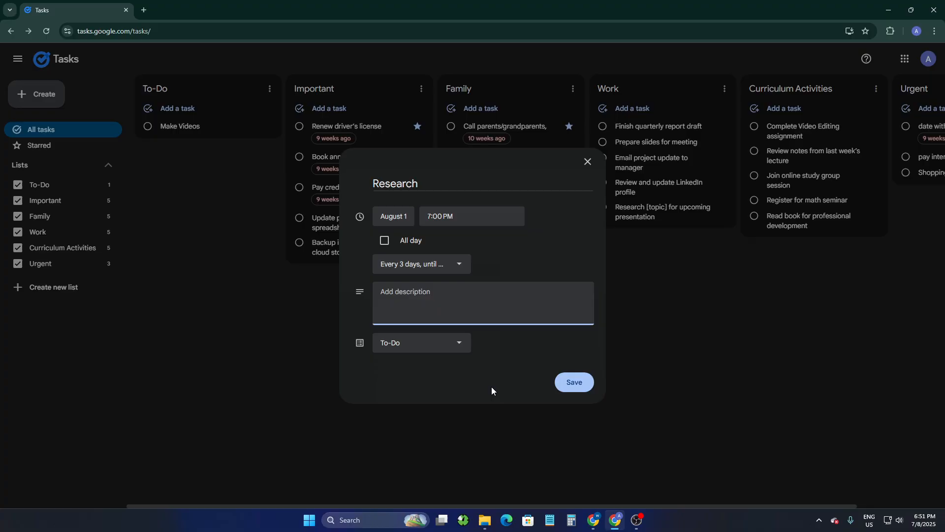
{"action": "left_click", "coordinate": [395, 347]}
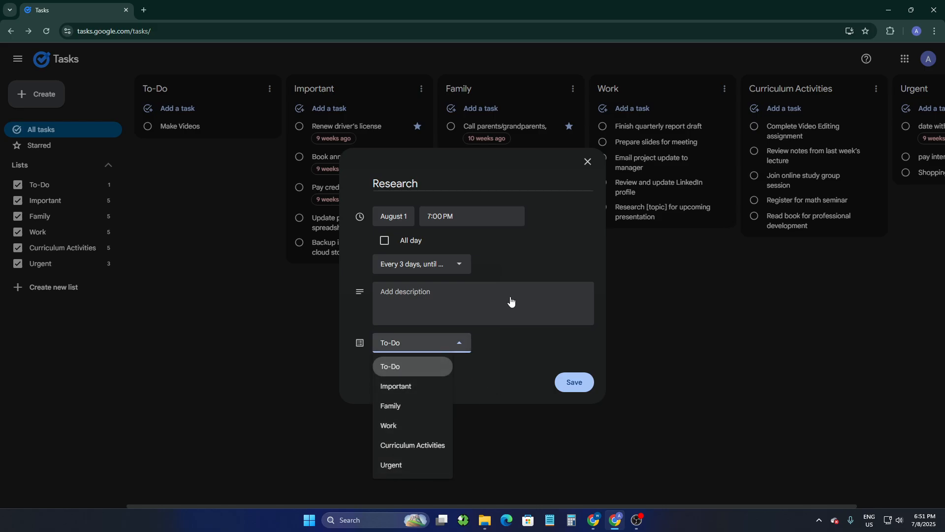
{"action": "left_click", "coordinate": [520, 343]}
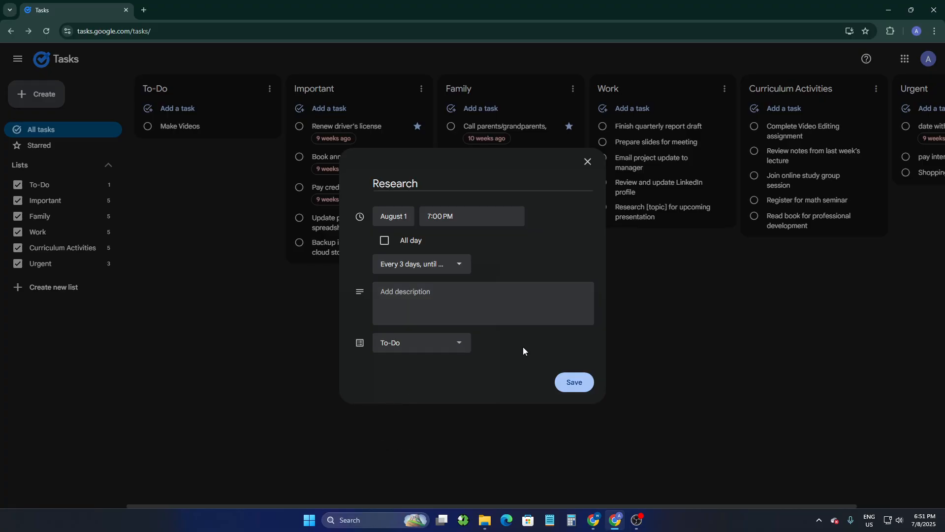
{"action": "left_click", "coordinate": [579, 383]}
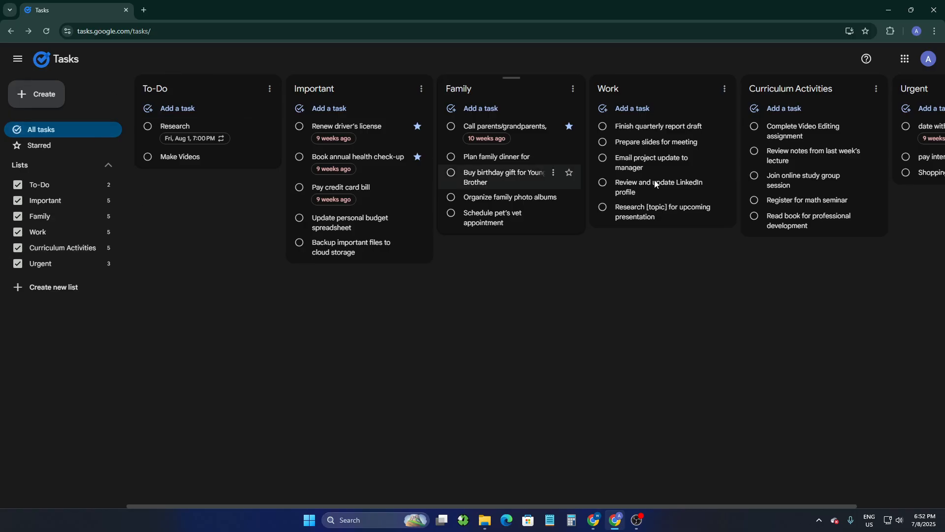
Create a new list named SEO Project and move it between the Important and Family lists
{"action": "left_click", "coordinate": [50, 291]}
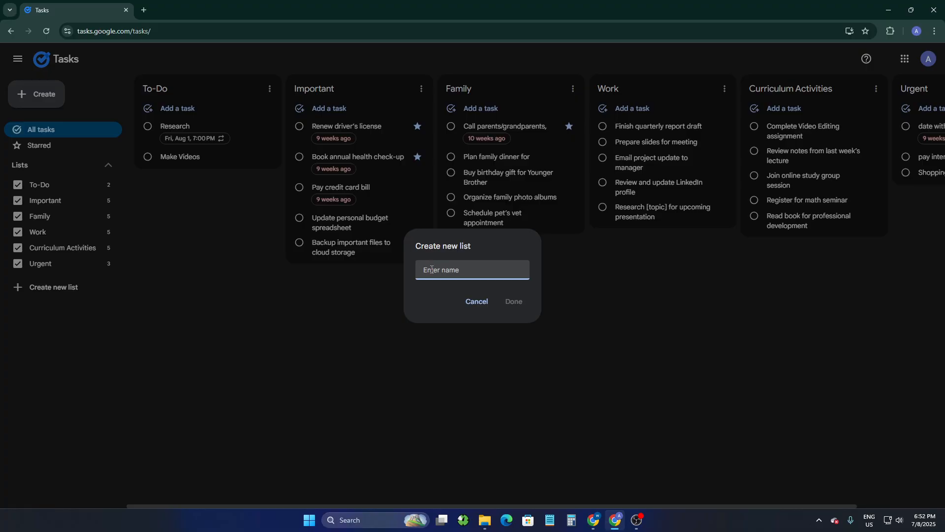
{"action": "type", "text": "SEO Project"}
{"action": "left_click", "coordinate": [514, 301]}
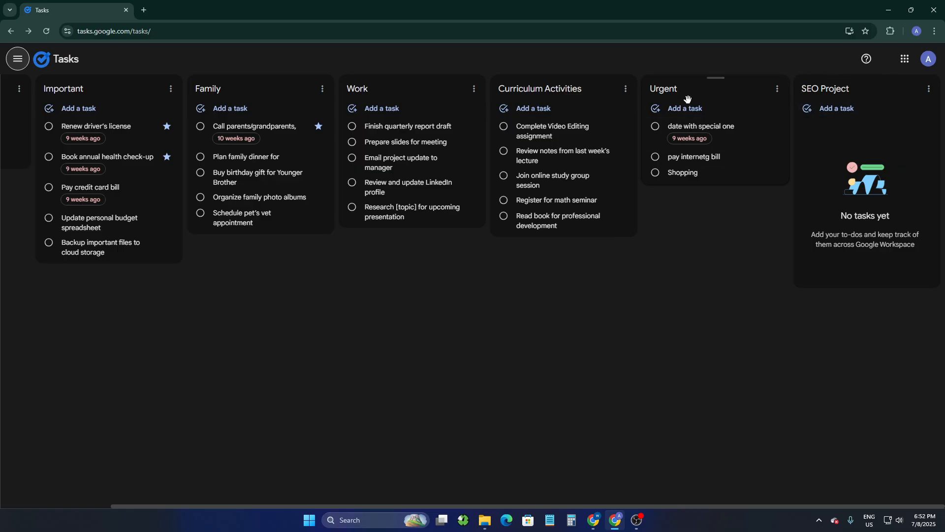
{"action": "left_click_drag", "start_coordinate": [864, 81], "coordinate": [162, 110]}
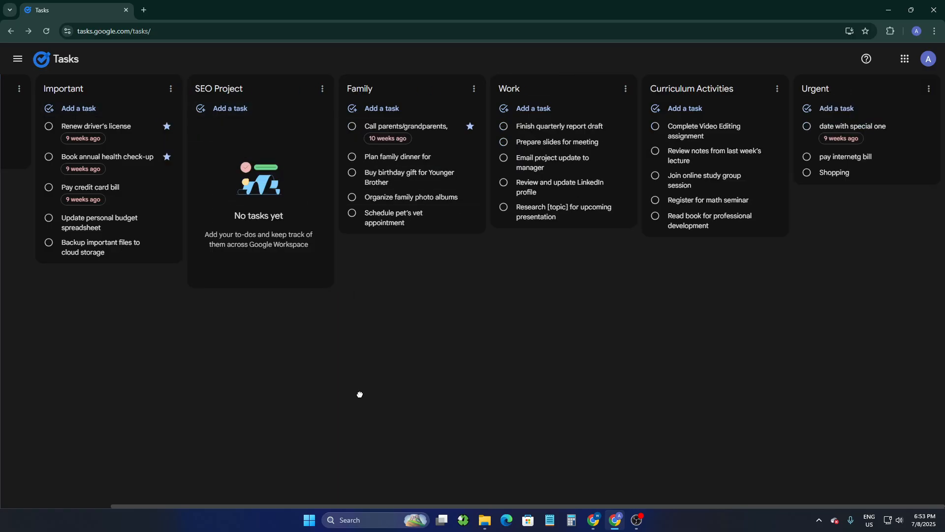
{"action": "left_click_drag", "start_coordinate": [229, 506], "coordinate": [118, 506]}
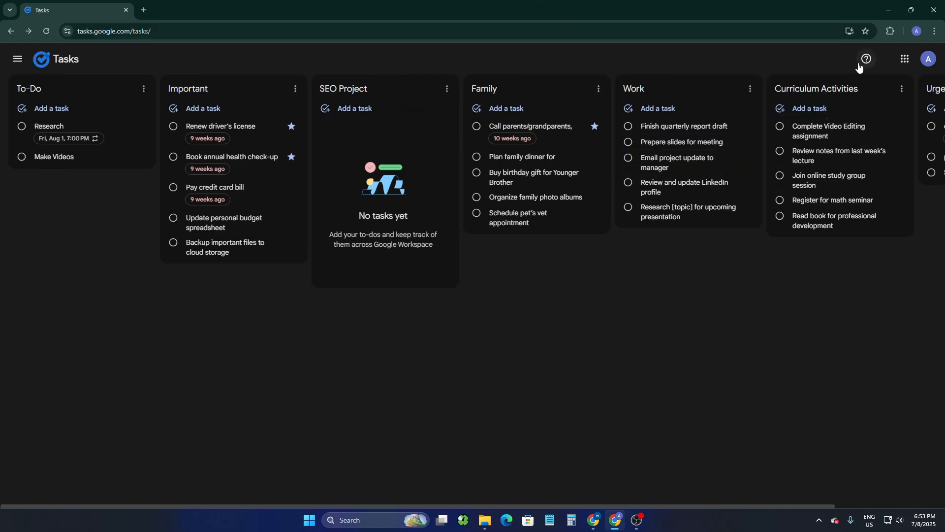
Hide all the lists on the board: To-Do, Important, SEO Project, Family, Work, Curriculum Activities and Urgent
{"action": "left_click", "coordinate": [10, 59]}
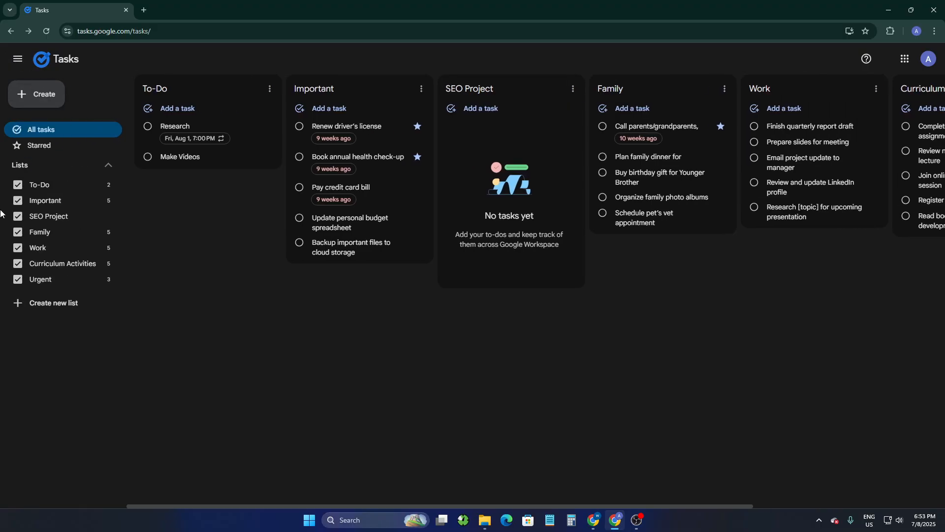
{"action": "left_click", "coordinate": [18, 59]}
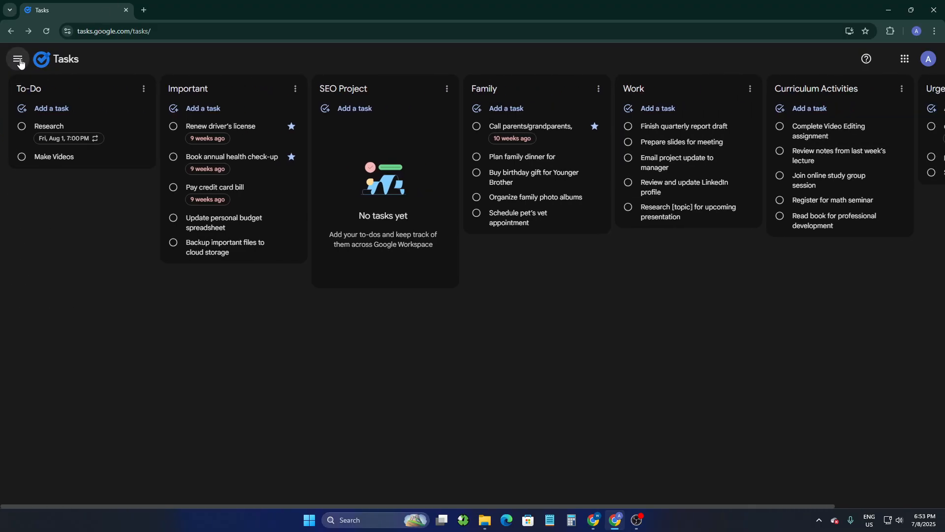
{"action": "left_click", "coordinate": [18, 59]}
{"action": "left_click", "coordinate": [18, 186]}
{"action": "left_click", "coordinate": [18, 201]}
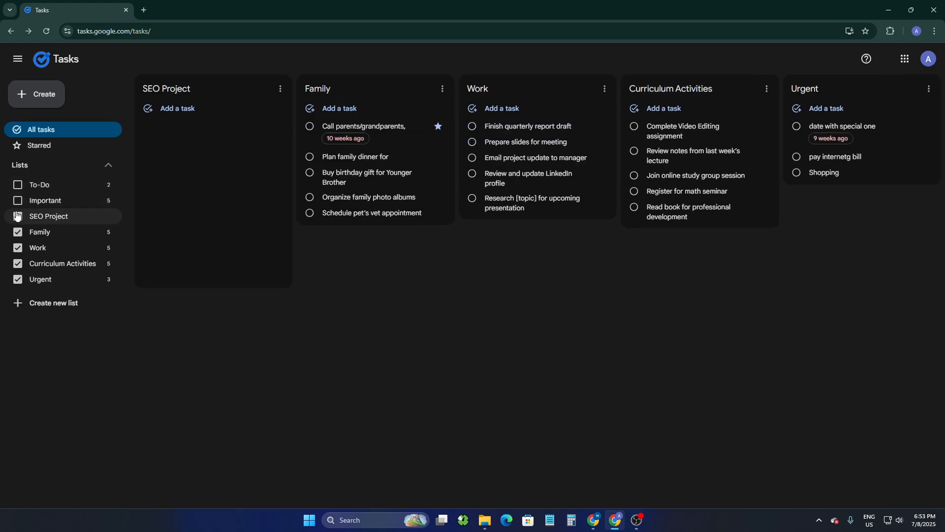
{"action": "left_click", "coordinate": [18, 217]}
{"action": "left_click", "coordinate": [18, 233]}
{"action": "left_click", "coordinate": [18, 248]}
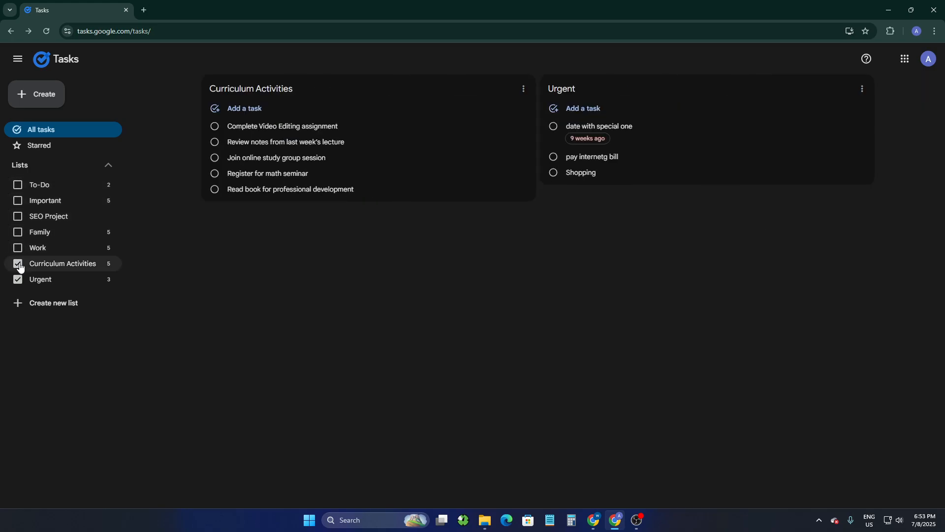
{"action": "left_click", "coordinate": [18, 264]}
{"action": "left_click", "coordinate": [18, 279]}
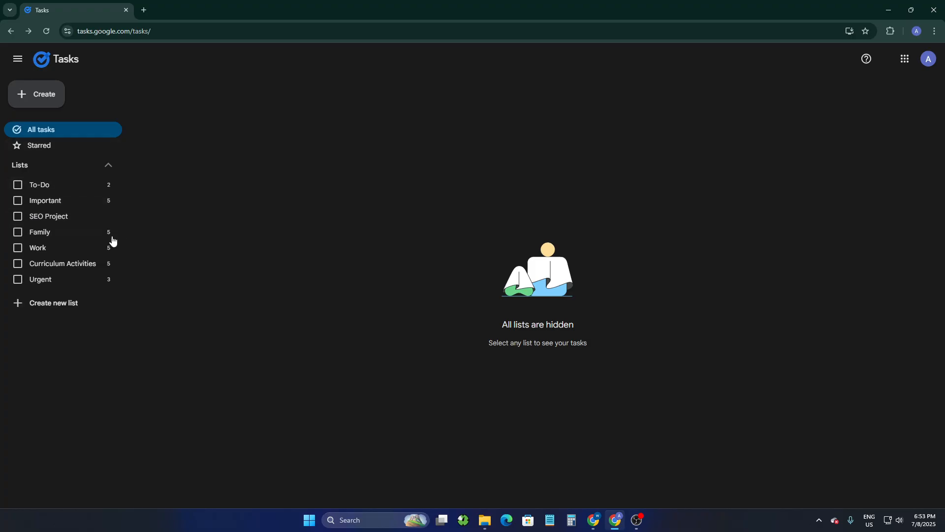
Show only the To-Do list on the board and hide it again
{"action": "left_click", "coordinate": [18, 186]}
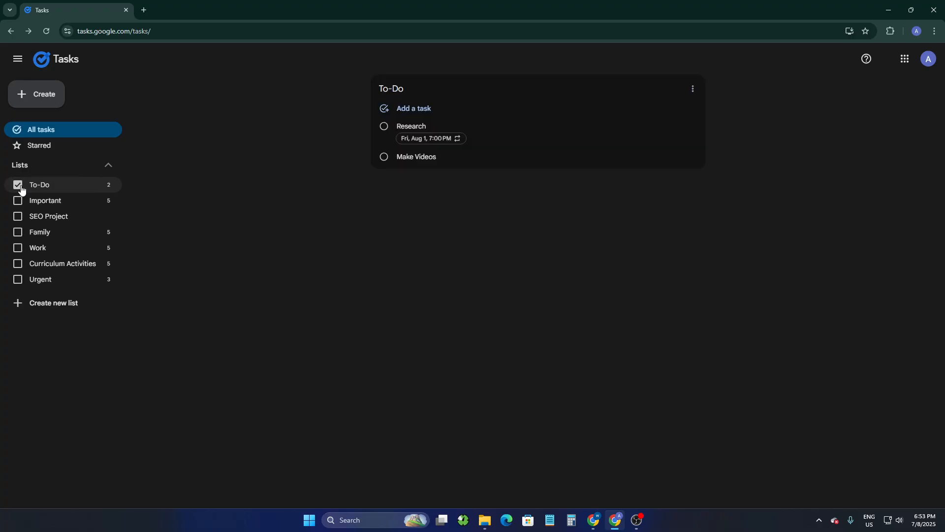
{"action": "left_click", "coordinate": [20, 187]}
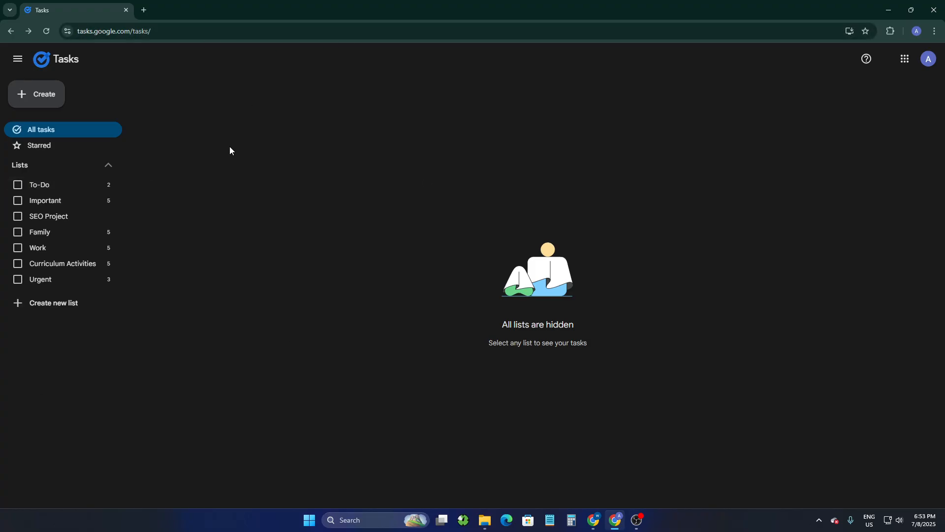
{"action": "left_click", "coordinate": [17, 60]}
{"action": "left_click", "coordinate": [17, 60]}
Create another list named SEO Project and add a task titled Keyword Research to it
{"action": "left_click", "coordinate": [59, 303]}
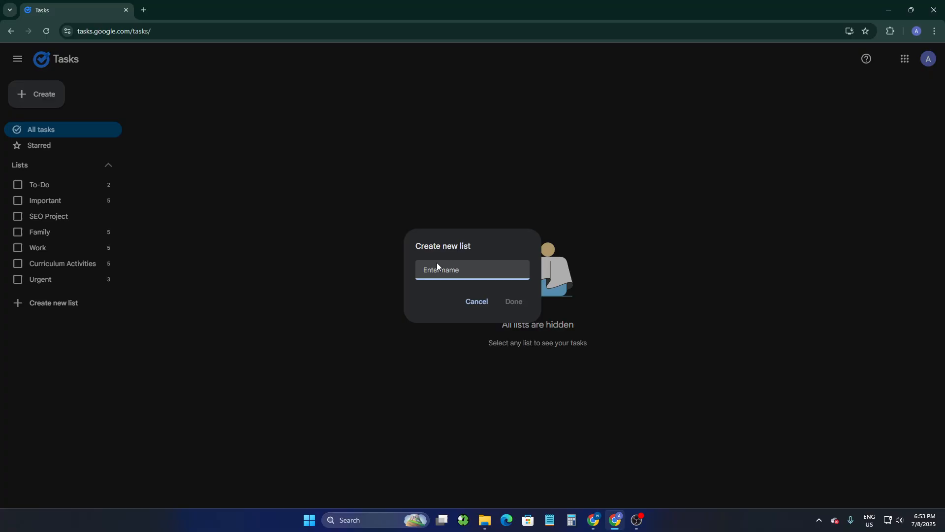
{"action": "type", "text": "SEO Project"}
{"action": "key", "text": "Return"}
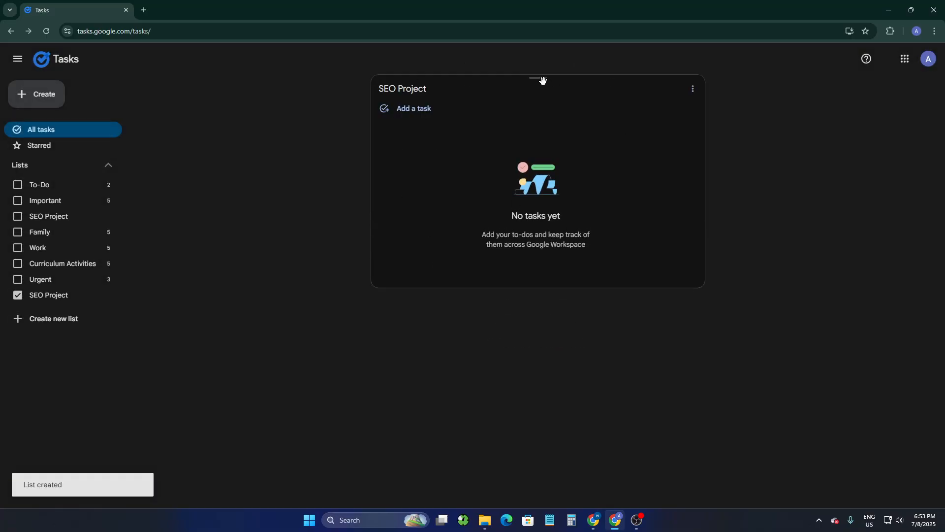
{"action": "left_click", "coordinate": [407, 115]}
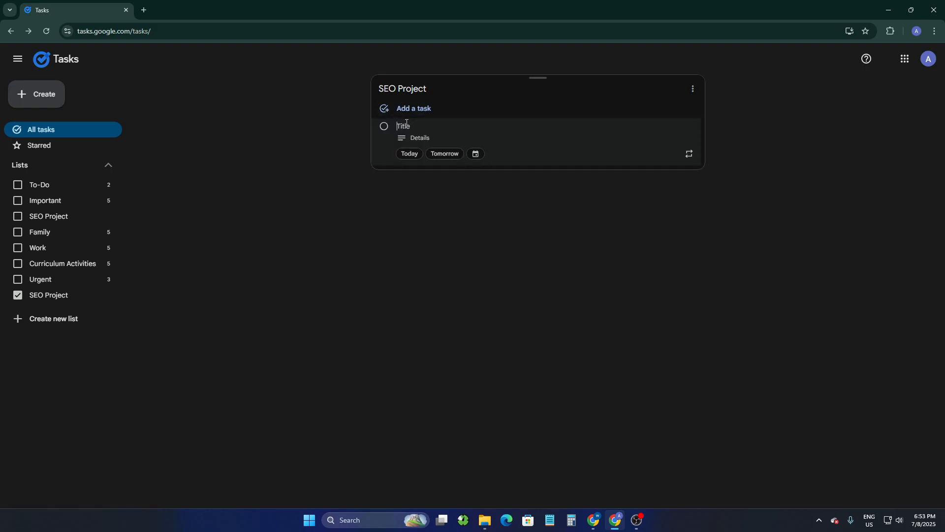
{"action": "type", "text": "Keyword Research"}
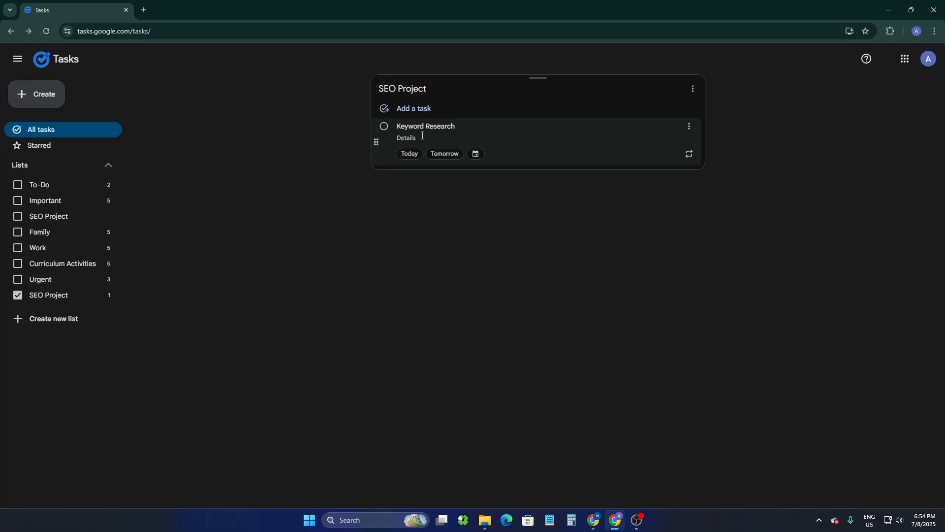
Give the Keyword Research task the details "Research for 5 pages" and "50 keywords for each page", and schedule it for today
{"action": "left_click", "coordinate": [422, 138]}
{"action": "type", "text": "R"}
{"action": "key", "text": "BackSpace"}
{"action": "key", "text": "BackSpace"}
{"action": "key", "text": "BackSpace"}
{"action": "key", "text": "BackSpace"}
{"action": "key", "text": "BackSpace"}
{"action": "key", "text": "BackSpace"}
{"action": "type", "text": "search"}
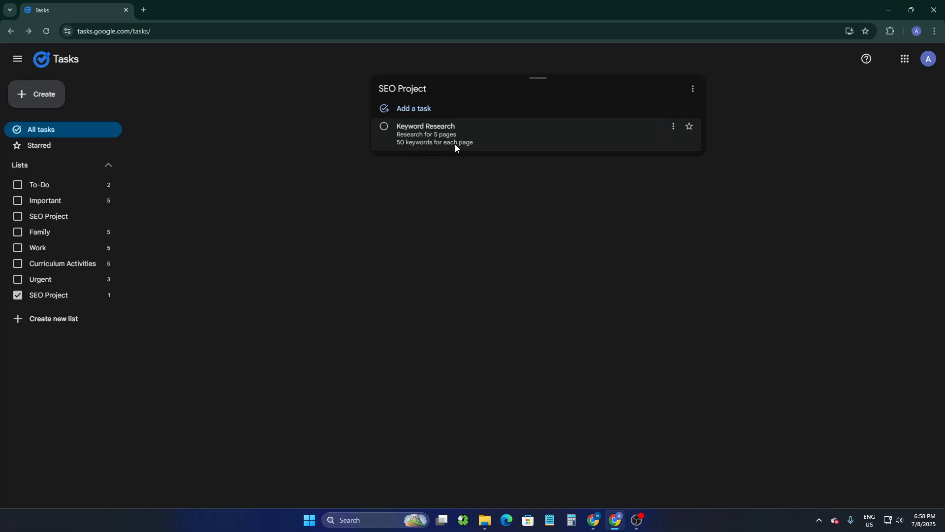
{"action": "left_click", "coordinate": [455, 145]}
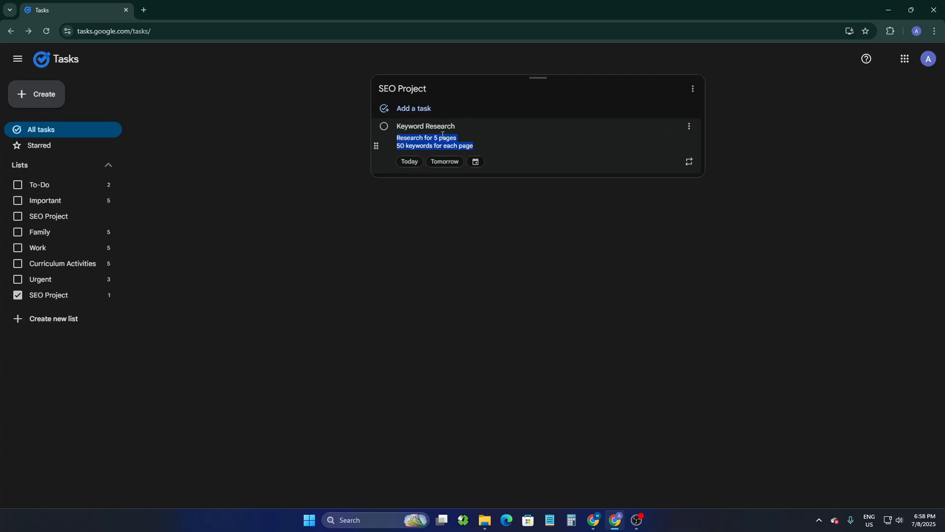
{"action": "left_click", "coordinate": [408, 163]}
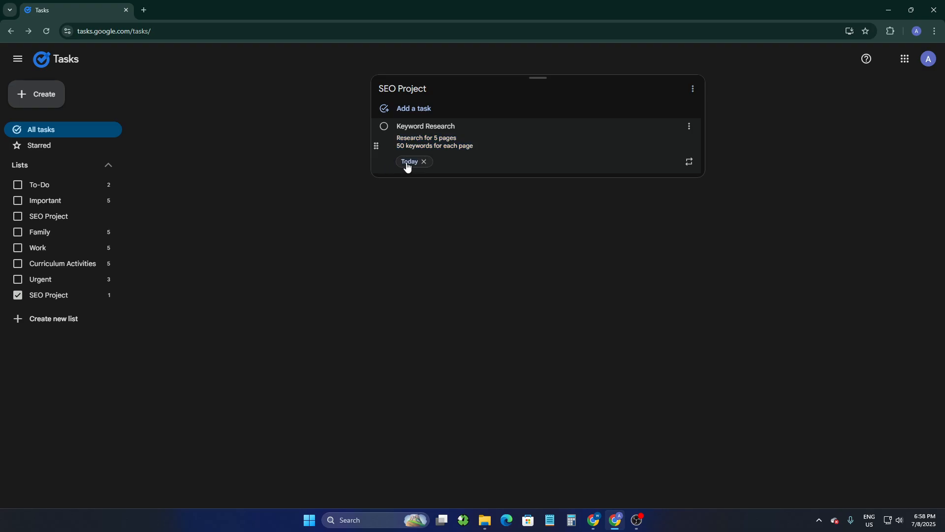
{"action": "left_click", "coordinate": [407, 162]}
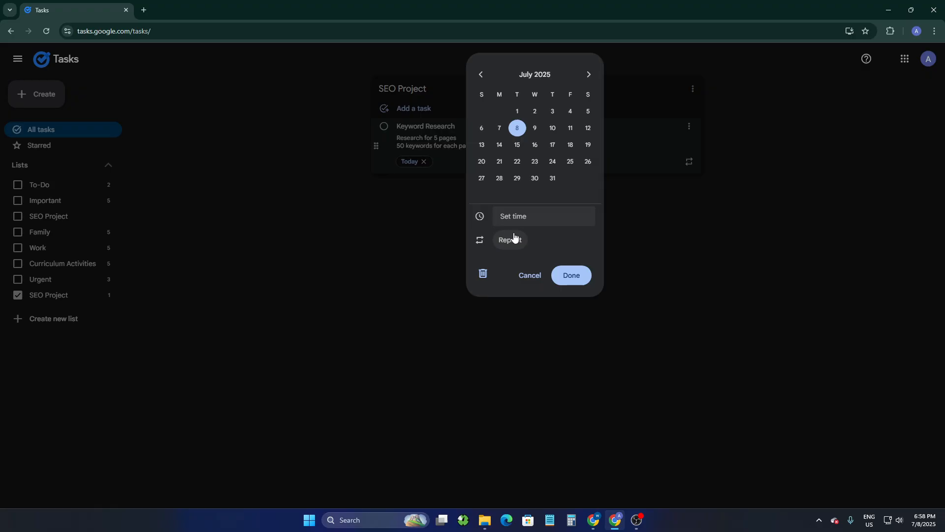
{"action": "left_click", "coordinate": [509, 217]}
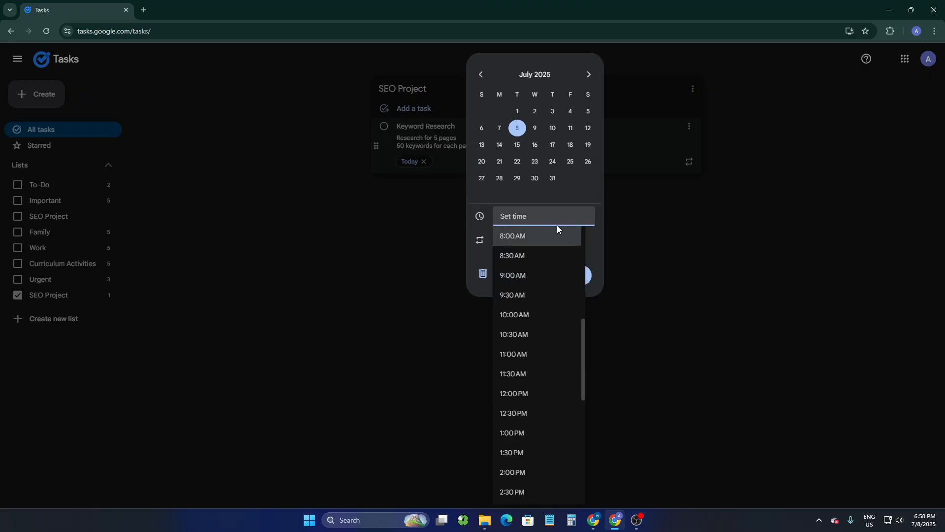
{"action": "left_click", "coordinate": [609, 243]}
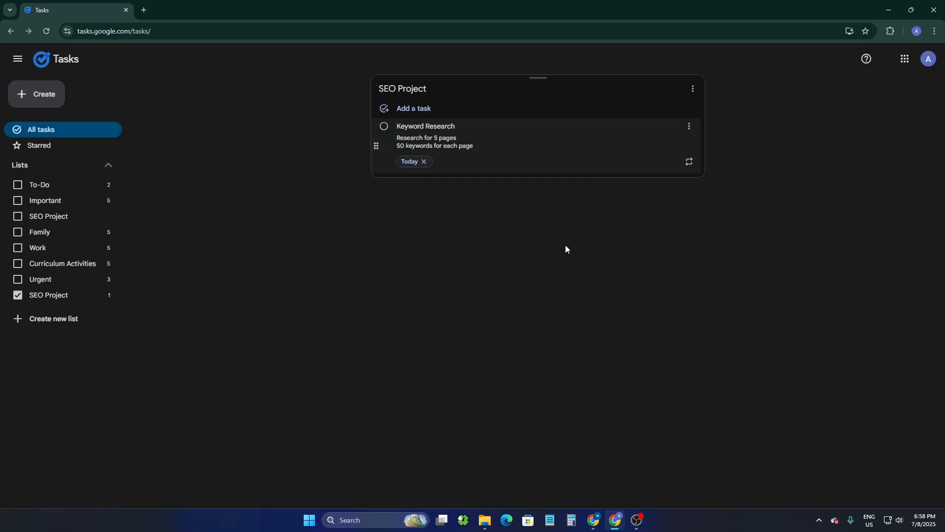
{"action": "left_click", "coordinate": [430, 162]}
{"action": "left_click", "coordinate": [459, 148]}
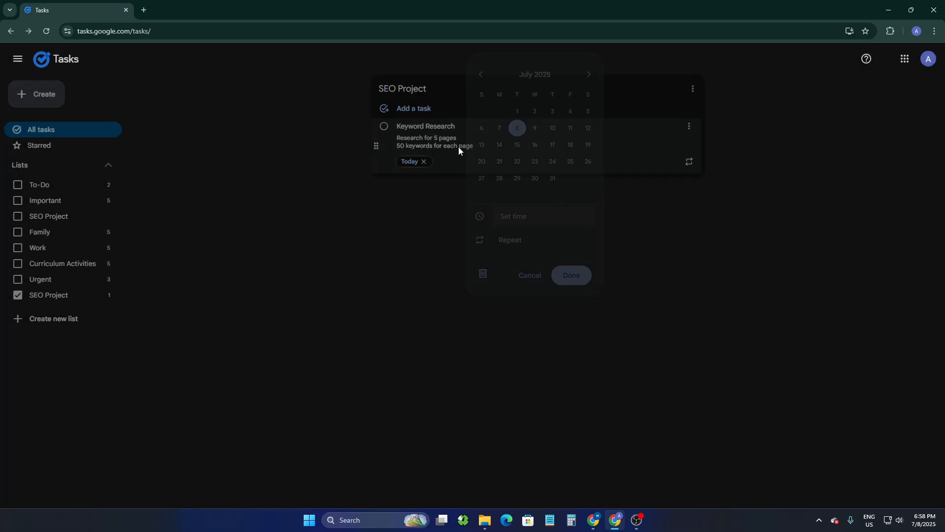
Make the Keyword Research task repeat every 1 day and end on July 13
{"action": "left_click", "coordinate": [418, 162]}
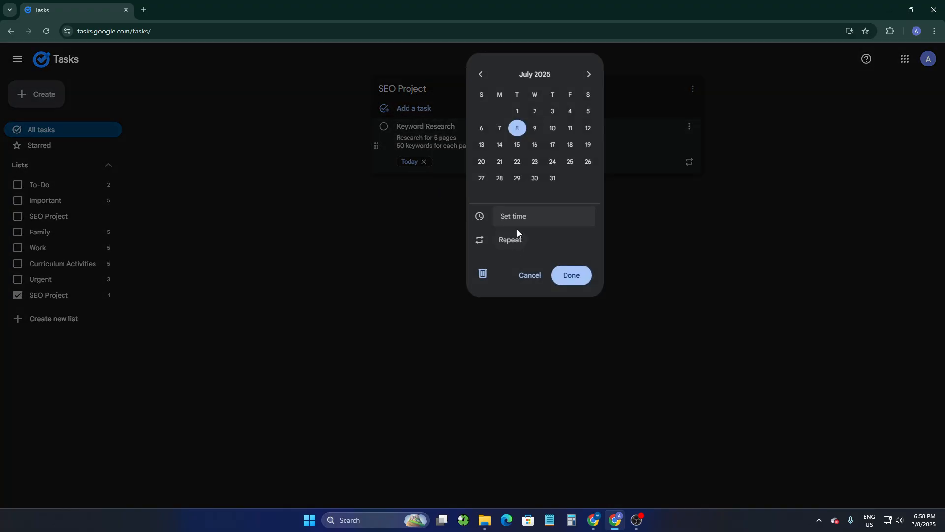
{"action": "left_click", "coordinate": [515, 245]}
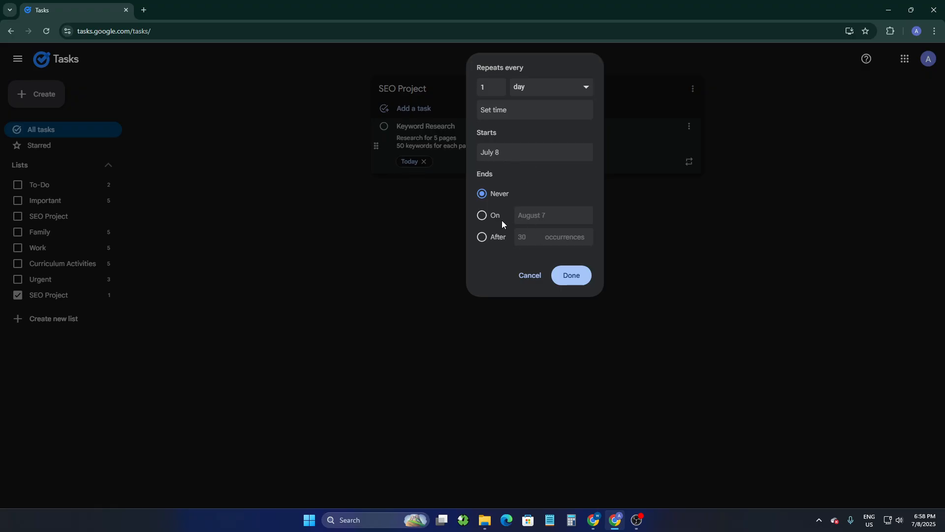
{"action": "left_click", "coordinate": [482, 216]}
{"action": "left_click", "coordinate": [544, 218]}
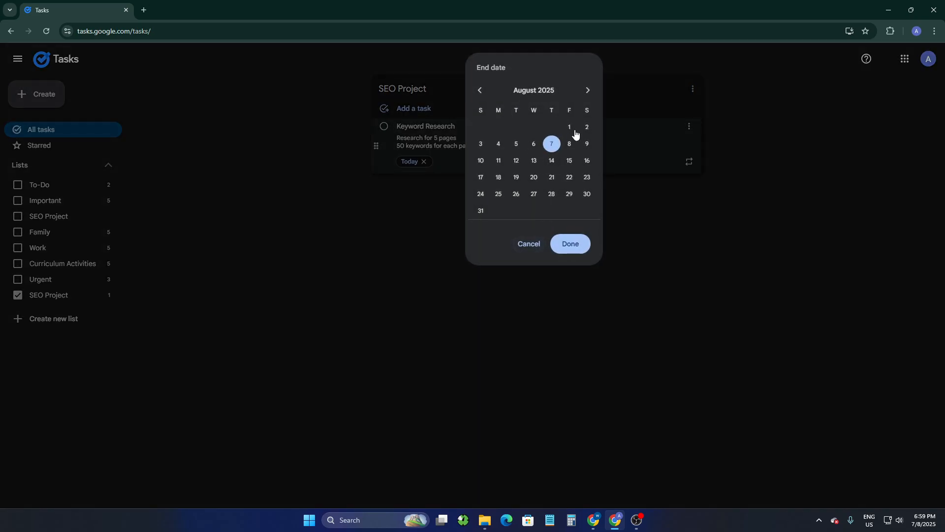
{"action": "left_click", "coordinate": [516, 144]}
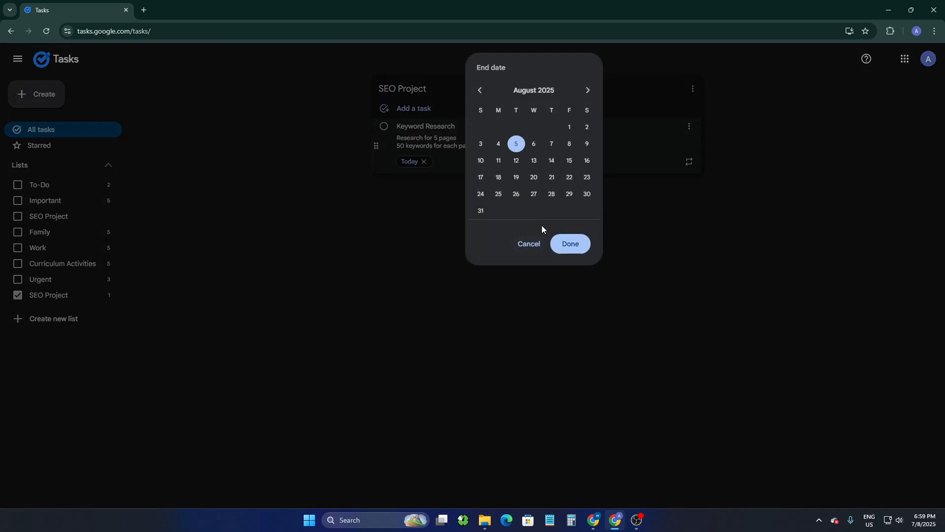
{"action": "left_click", "coordinate": [552, 145]}
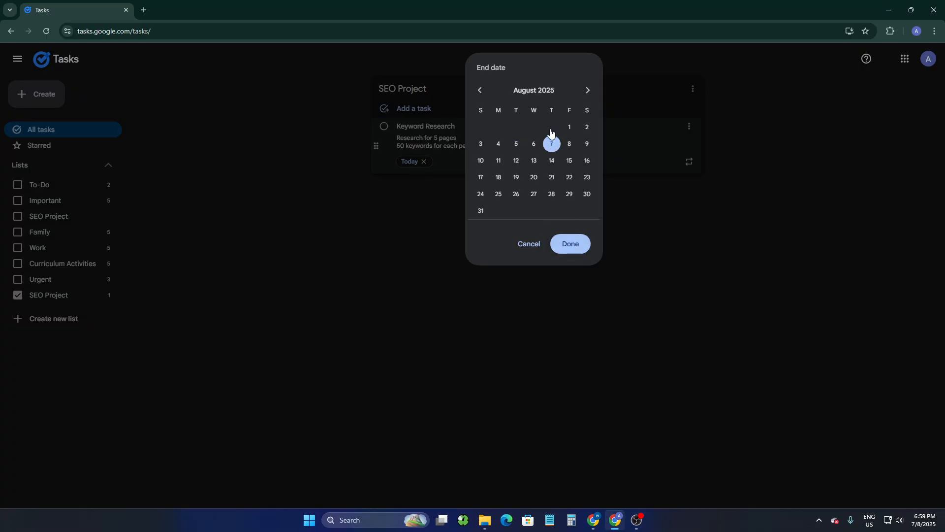
{"action": "left_click", "coordinate": [478, 90]}
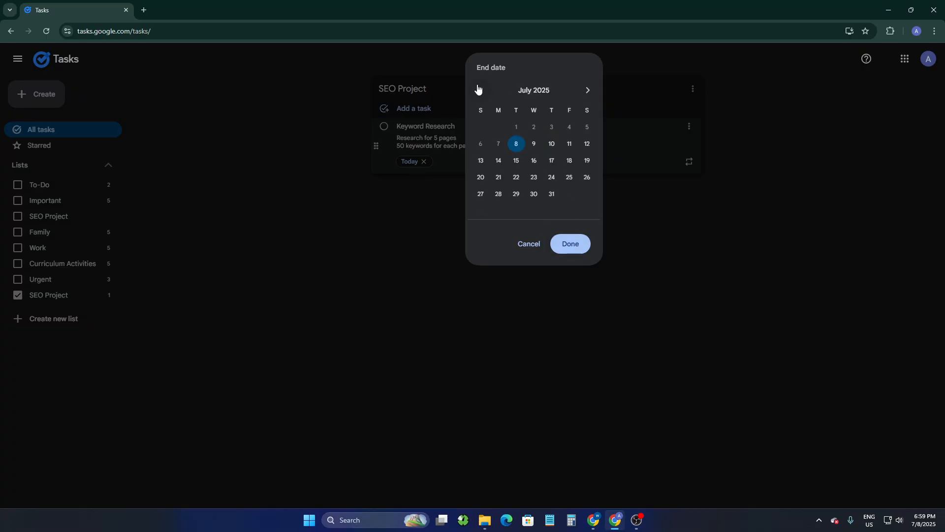
{"action": "left_click", "coordinate": [587, 144]}
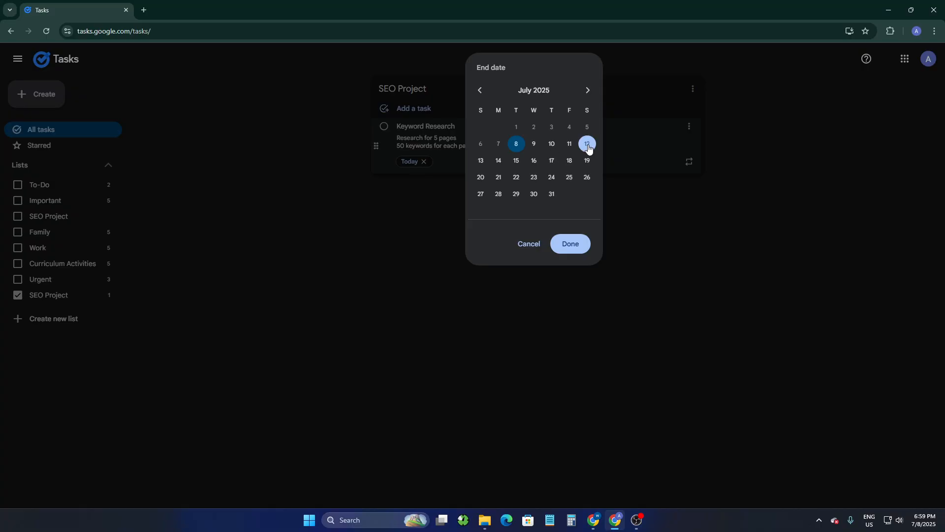
{"action": "left_click", "coordinate": [480, 161]}
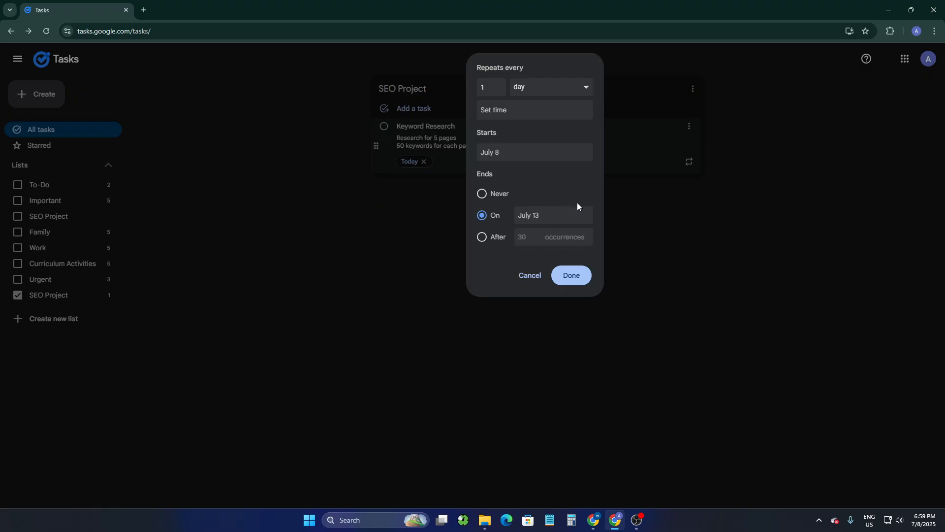
{"action": "left_click", "coordinate": [563, 282]}
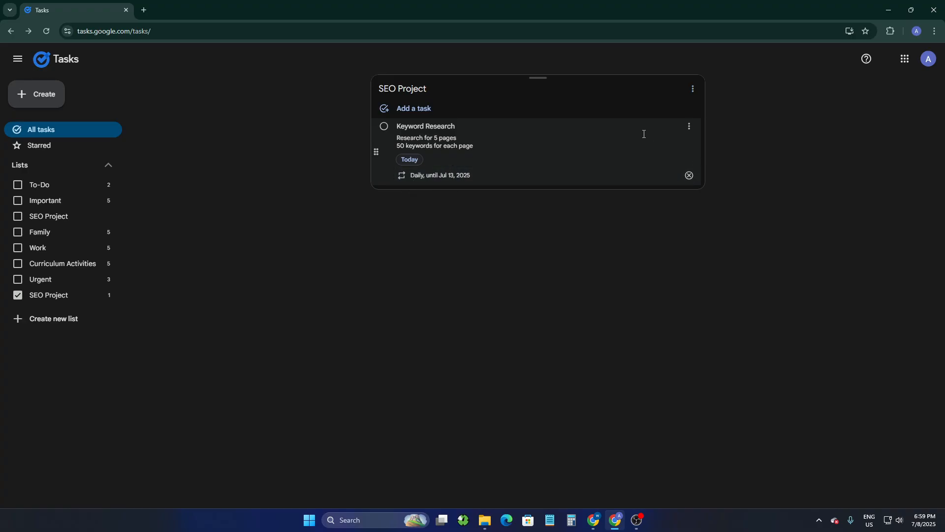
Change the recurrence of the Keyword Research task to every 1 month and apply it
{"action": "left_click", "coordinate": [425, 177]}
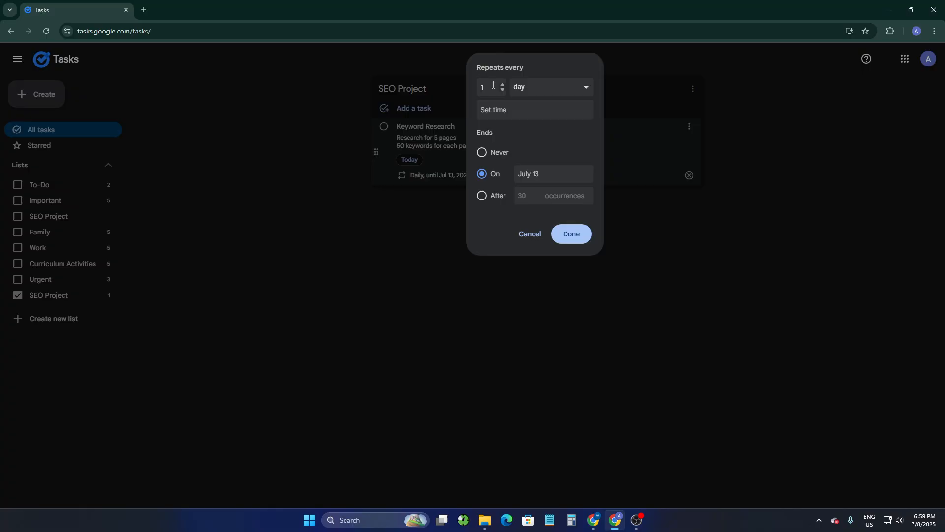
{"action": "left_click", "coordinate": [546, 93]}
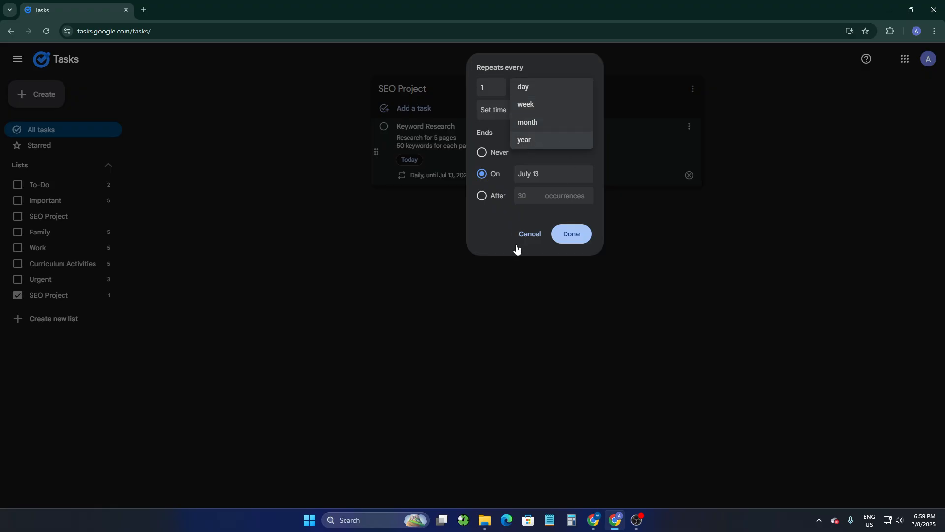
{"action": "left_click", "coordinate": [542, 123]}
{"action": "left_click", "coordinate": [571, 297]}
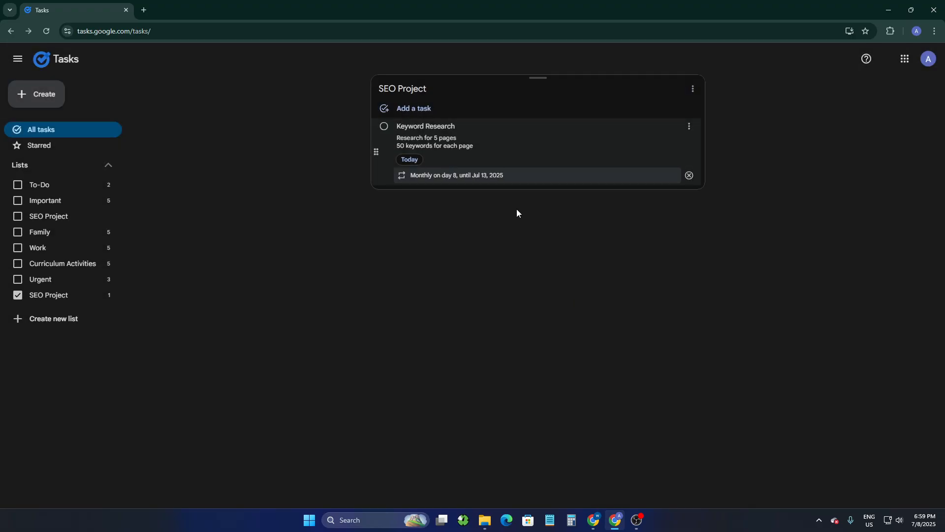
{"action": "left_click", "coordinate": [795, 125]}
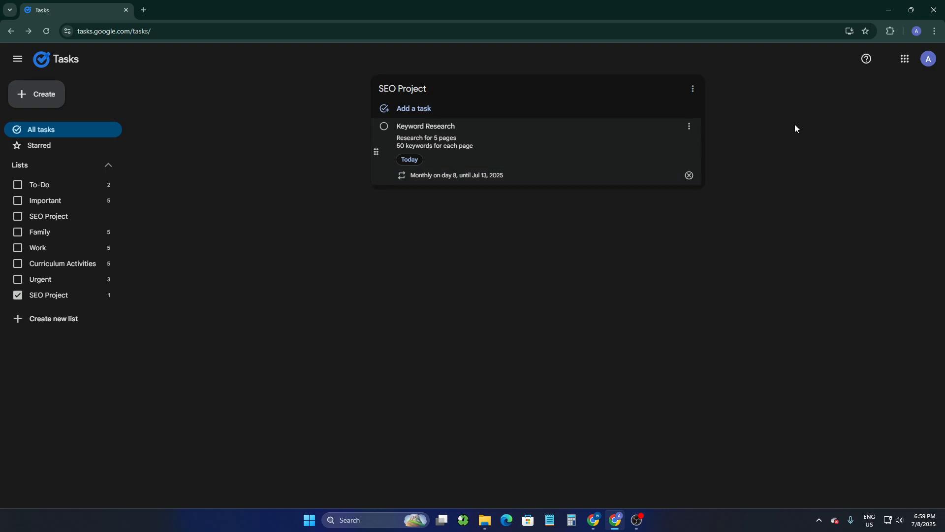
Start a new task titled On Page SEO, keeping the July 8 date, and set it to repeat daily
{"action": "left_click", "coordinate": [46, 94]}
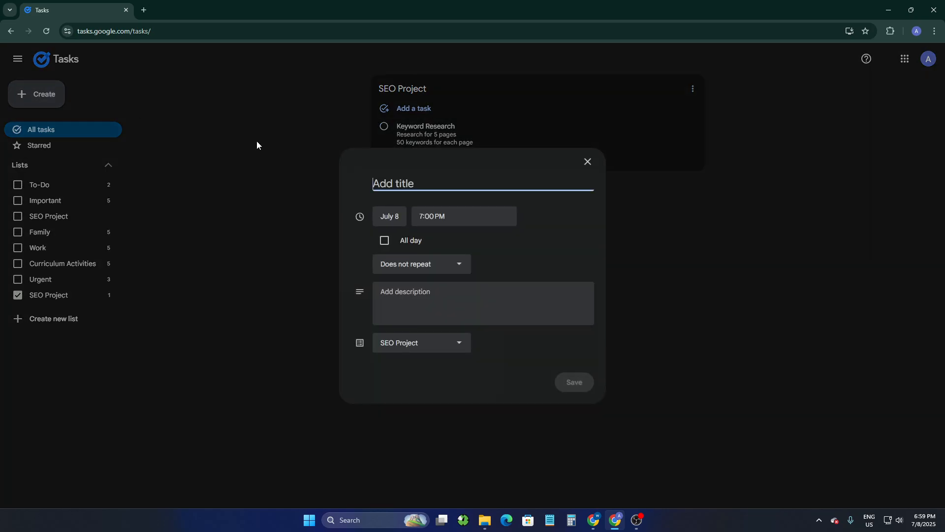
{"action": "type", "text": "On Page SEO"}
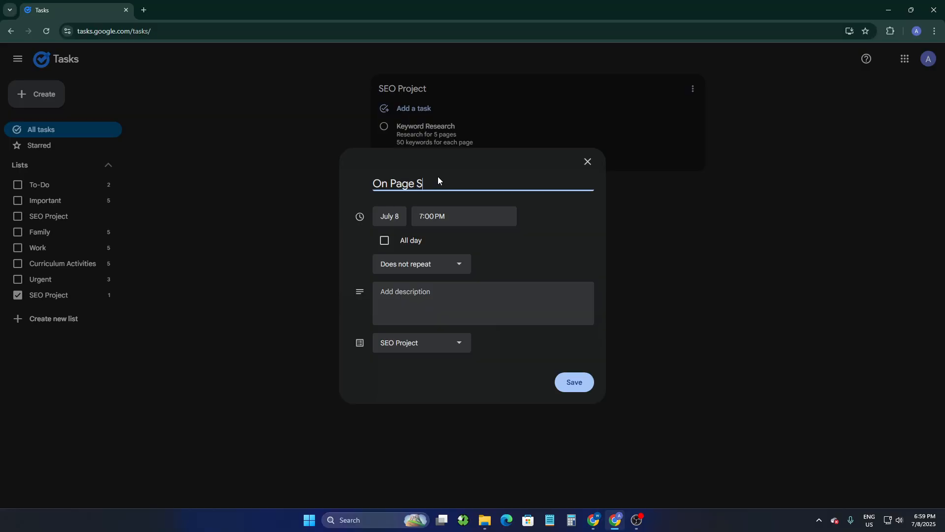
{"action": "left_click", "coordinate": [393, 219]}
{"action": "left_click", "coordinate": [503, 230]}
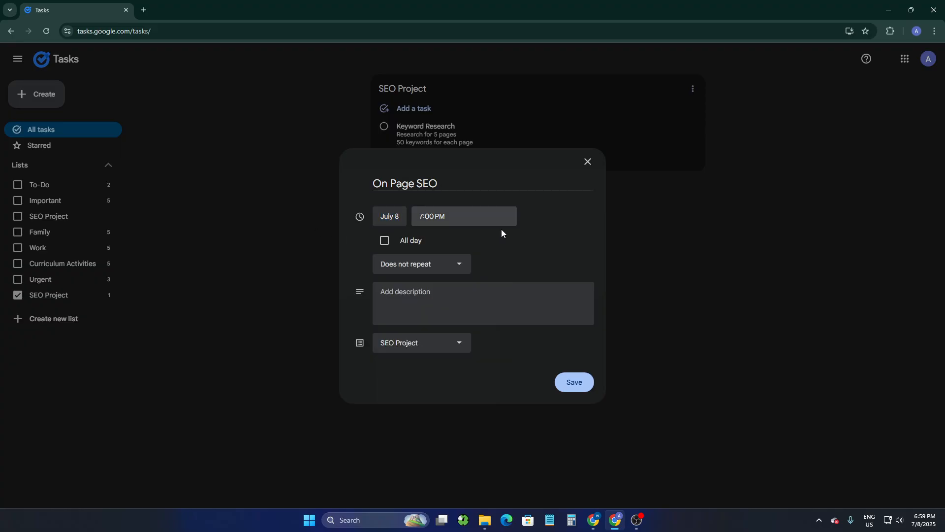
{"action": "left_click", "coordinate": [411, 274]}
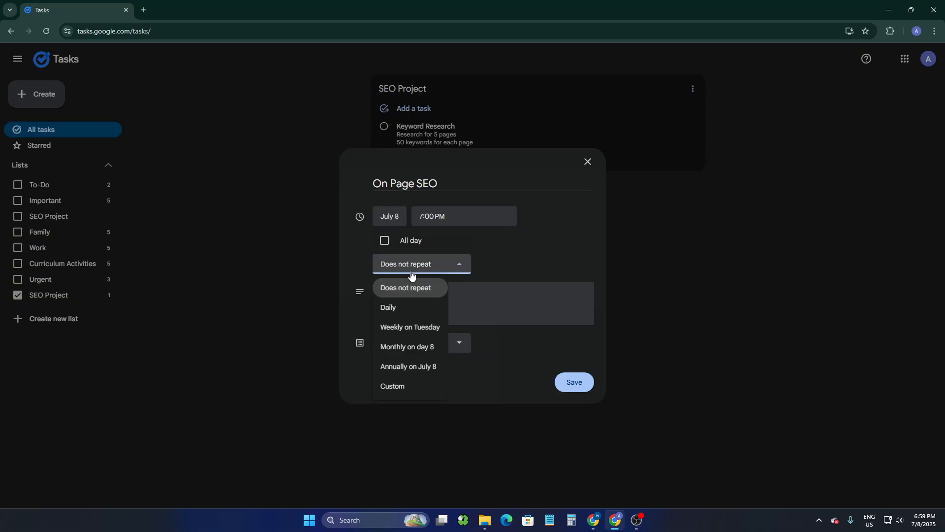
{"action": "left_click", "coordinate": [395, 311]}
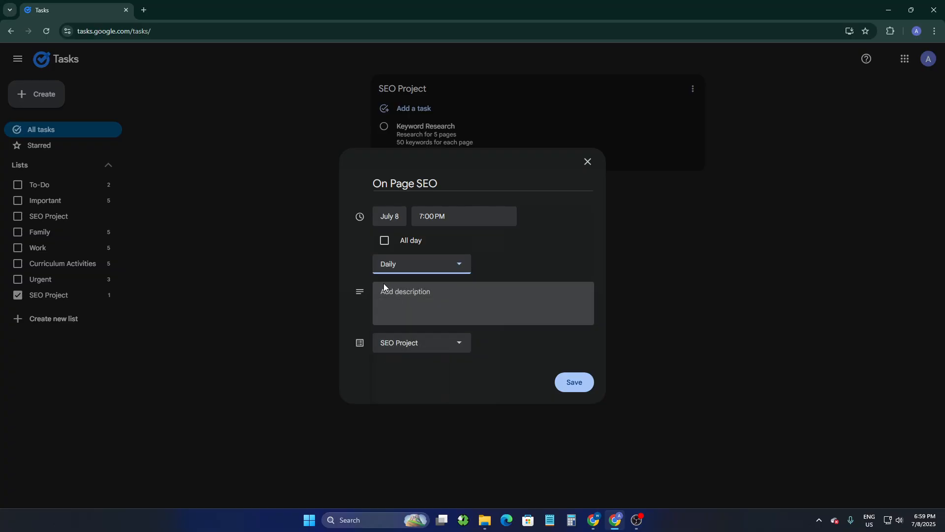
Give the On Page SEO task the description "5 pages On-page SEO" and save it to the SEO Project list
{"action": "left_click", "coordinate": [387, 291]}
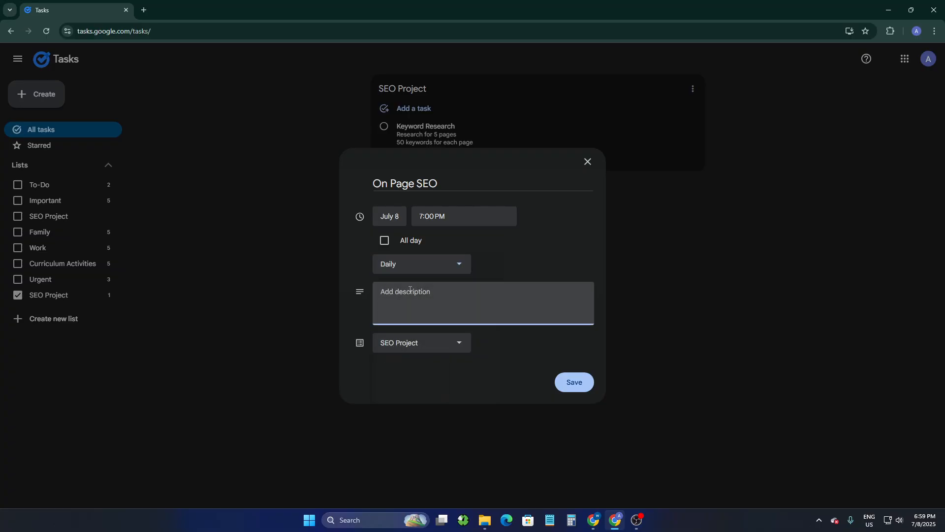
{"action": "type", "text": "5 pages On-page SEO"}
{"action": "left_click", "coordinate": [422, 348]}
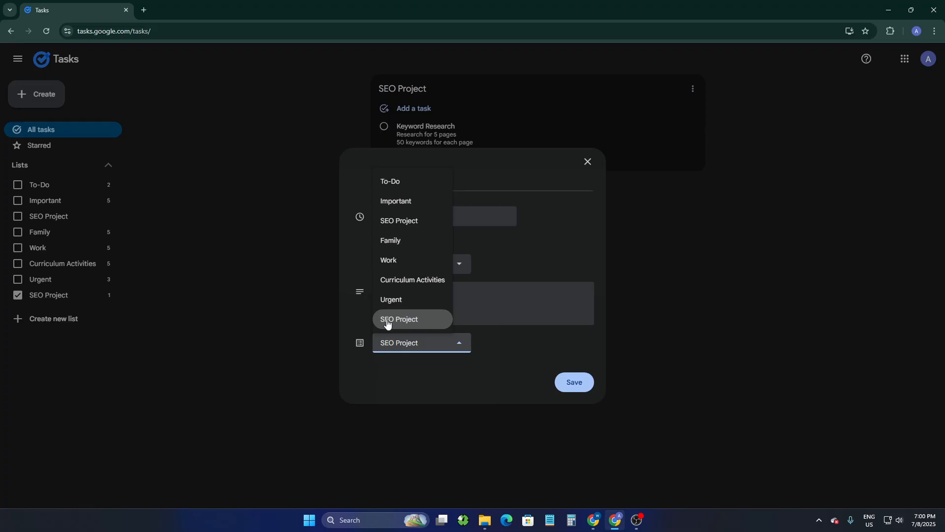
{"action": "left_click", "coordinate": [408, 320]}
{"action": "left_click", "coordinate": [574, 383]}
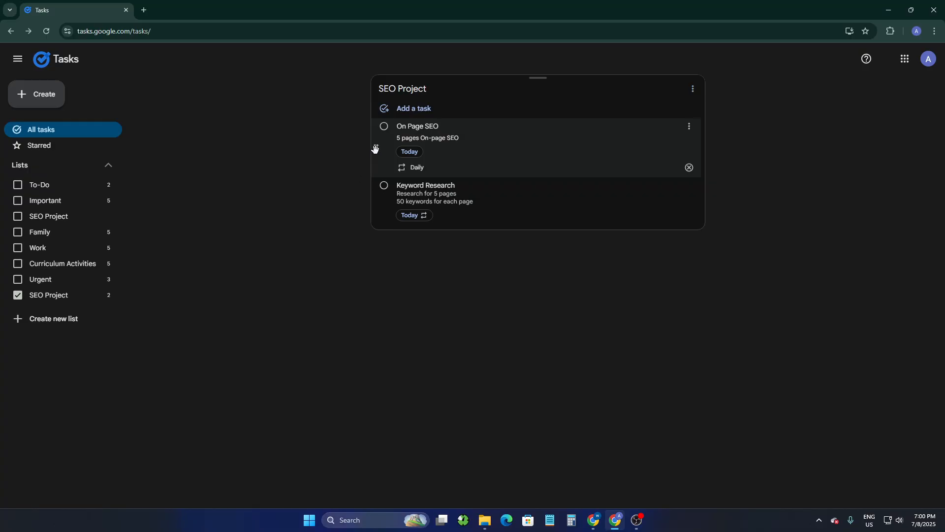
Move the On Page SEO task below Keyword Research and check the options available for the Keyword Research task
{"action": "mouse_move", "coordinate": [375, 148]}
{"action": "left_mouse_down"}
{"action": "mouse_move", "coordinate": [371, 167]}
{"action": "mouse_move", "coordinate": [383, 149]}
{"action": "left_mouse_up"}
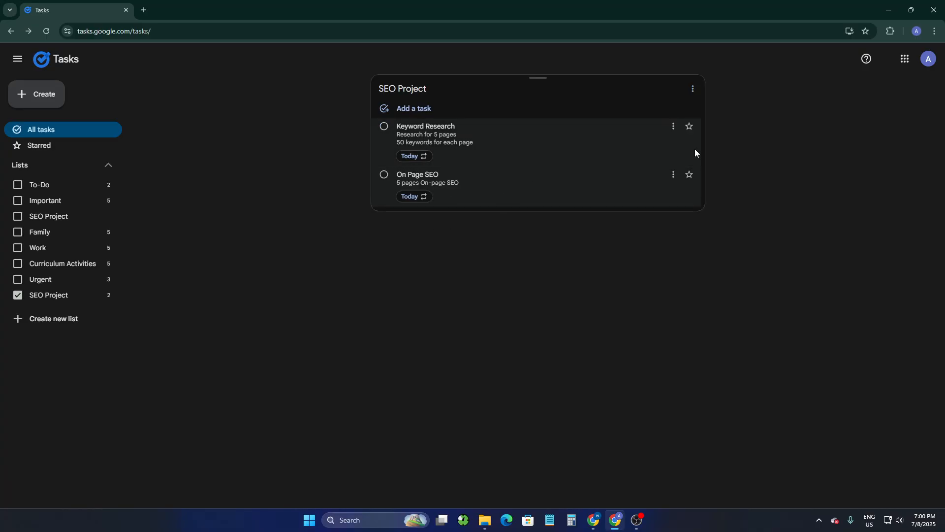
{"action": "left_click", "coordinate": [675, 127]}
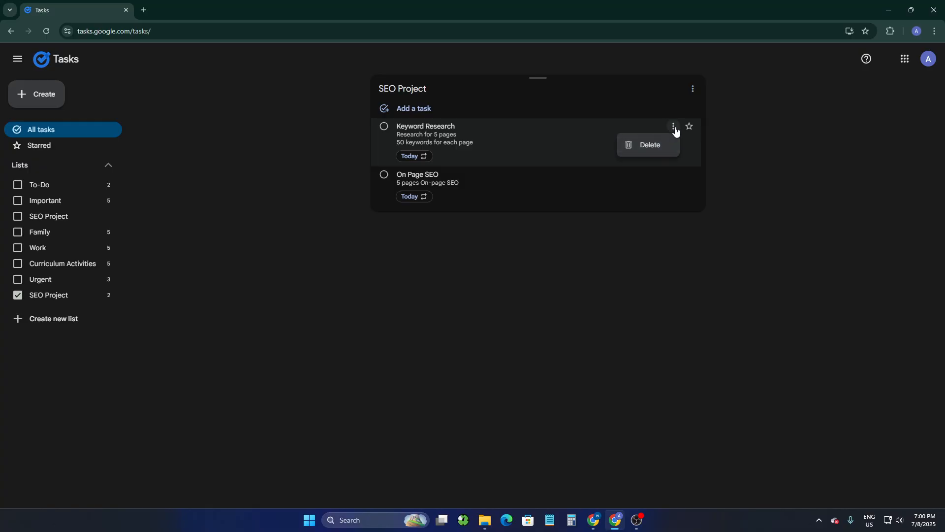
{"action": "left_click", "coordinate": [764, 131]}
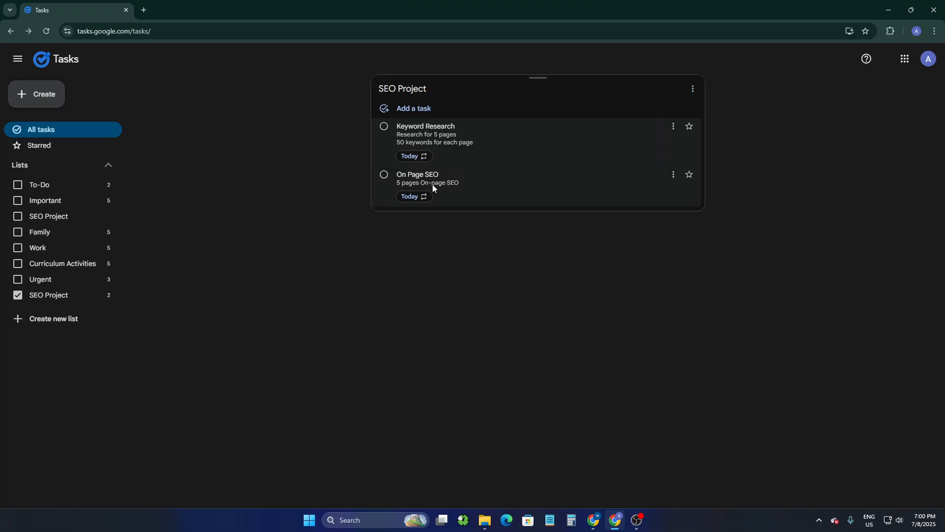
Add a task titled Off-Page SEo to the SEO Project list and schedule it for today
{"action": "left_click", "coordinate": [400, 108]}
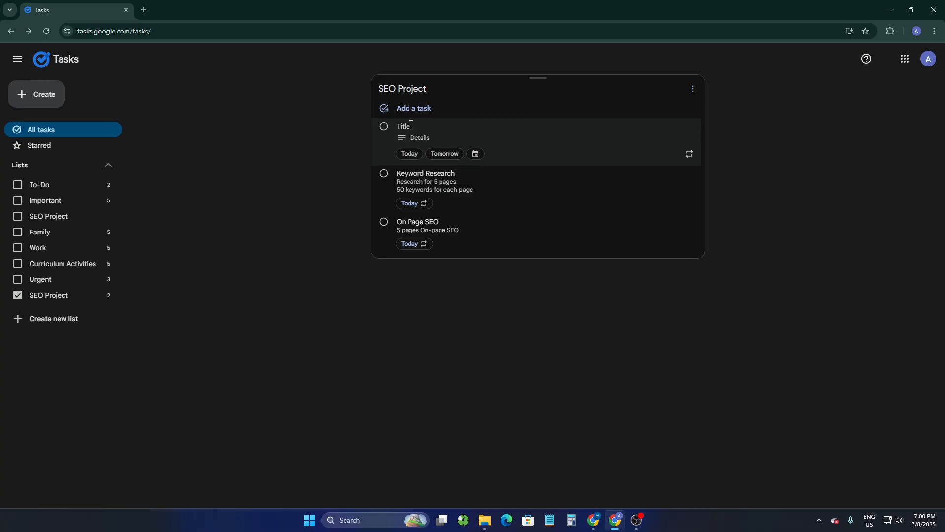
{"action": "type", "text": "Off-Page SEo"}
{"action": "left_click", "coordinate": [413, 154]}
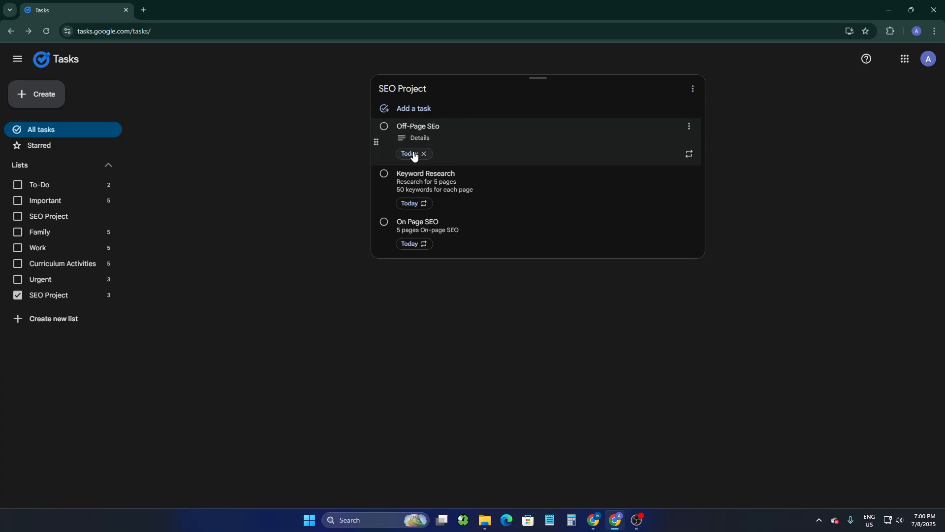
Set the Off-Page SEo task's time to 9:30 AM and make it repeat every 1 day, ending on August 7
{"action": "left_click", "coordinate": [408, 154]}
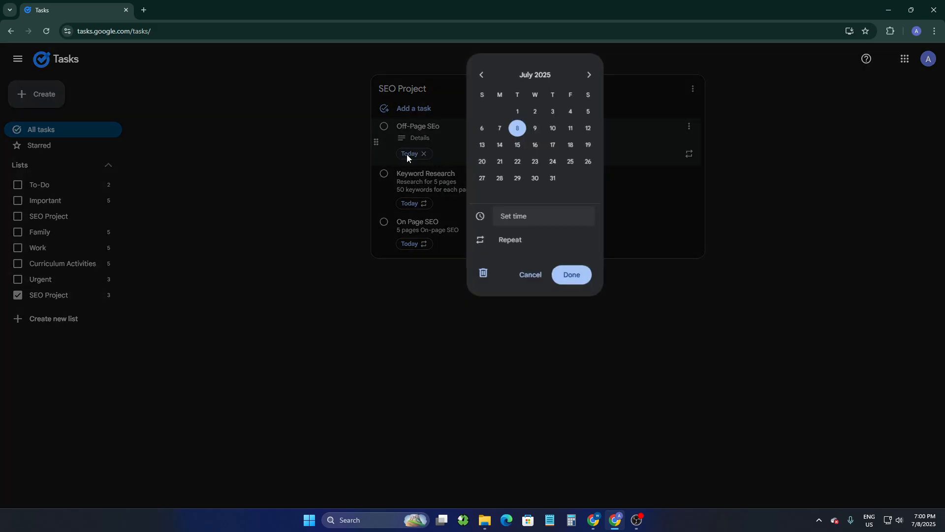
{"action": "left_click", "coordinate": [510, 218]}
{"action": "left_click", "coordinate": [515, 296]}
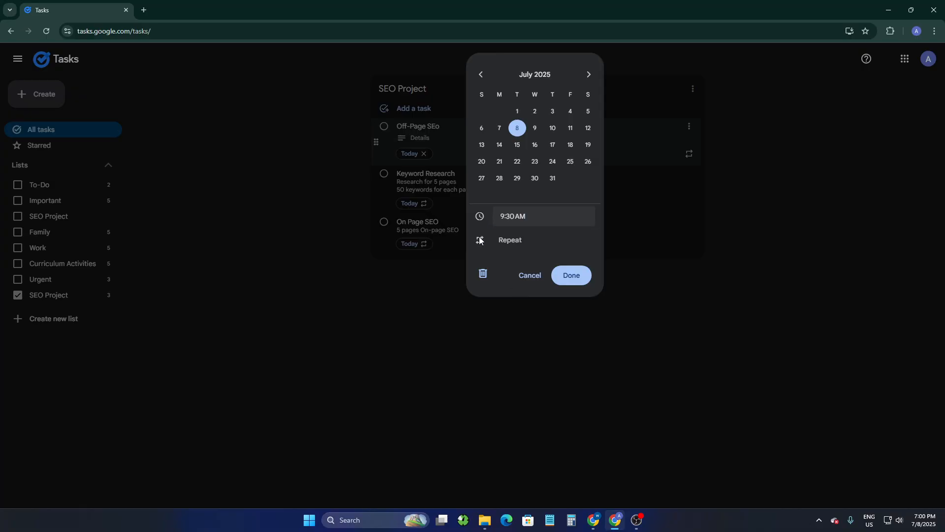
{"action": "left_click", "coordinate": [486, 239]}
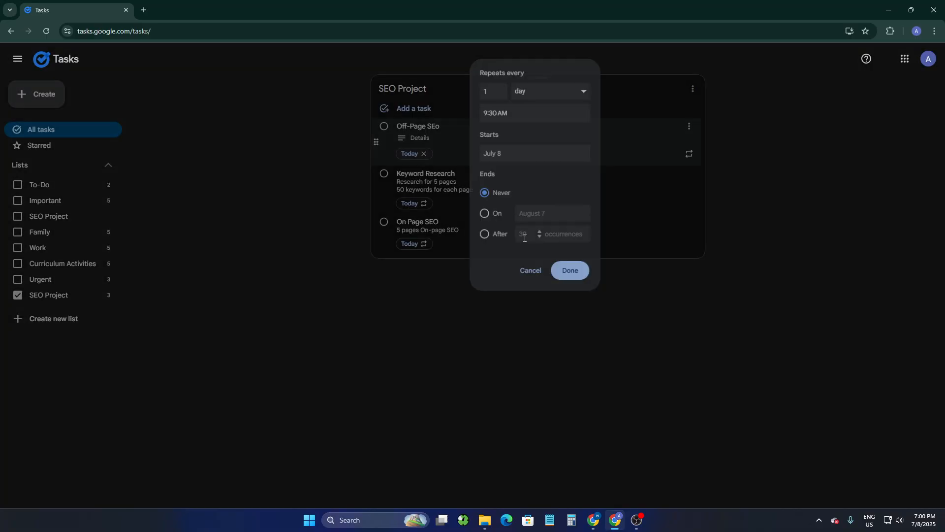
{"action": "left_click", "coordinate": [495, 216]}
{"action": "left_click", "coordinate": [564, 276]}
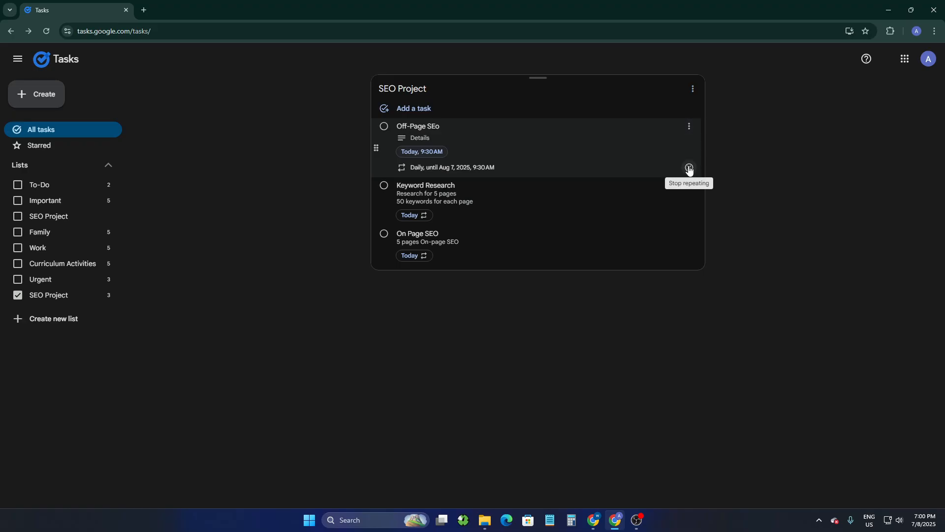
Check the recurrence of the Keyword Research and On Page SEO tasks, and move the Off-Page SEo task below Keyword Research
{"action": "left_click", "coordinate": [639, 209]}
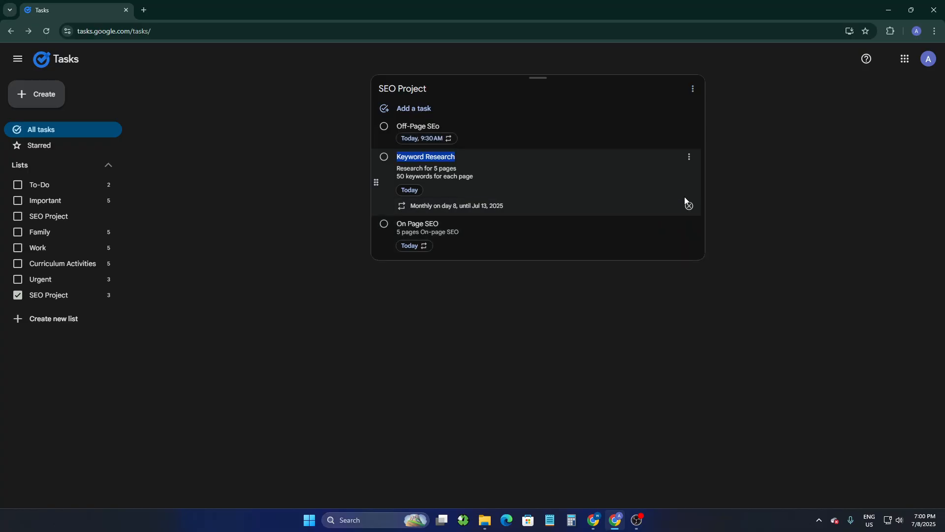
{"action": "left_click", "coordinate": [658, 227]}
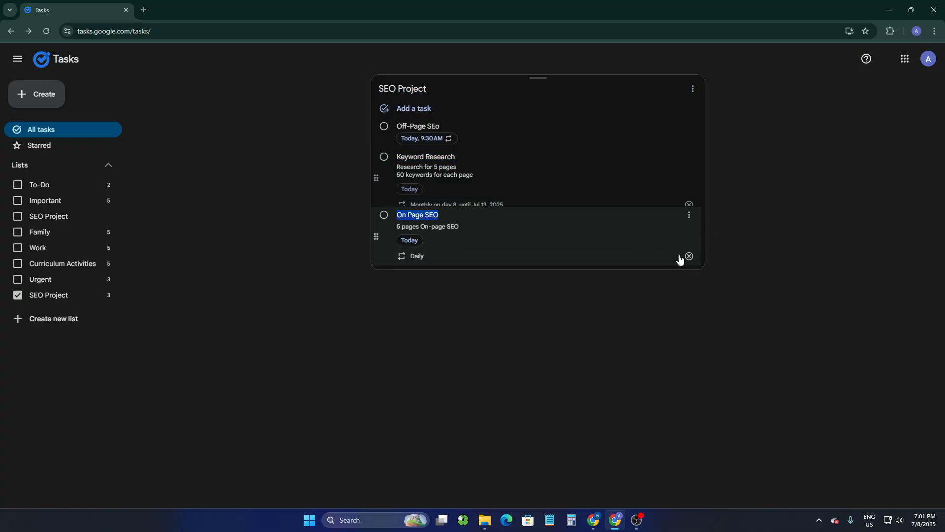
{"action": "left_click", "coordinate": [781, 148]}
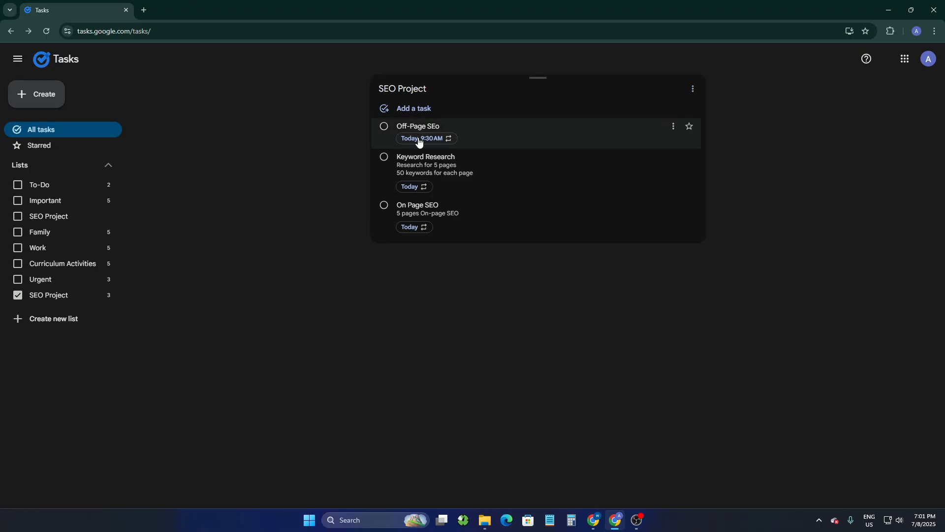
{"action": "left_click", "coordinate": [375, 131]}
{"action": "mouse_move", "coordinate": [375, 146]}
{"action": "left_mouse_down"}
{"action": "mouse_move", "coordinate": [376, 171]}
{"action": "mouse_move", "coordinate": [383, 146]}
{"action": "left_mouse_up"}
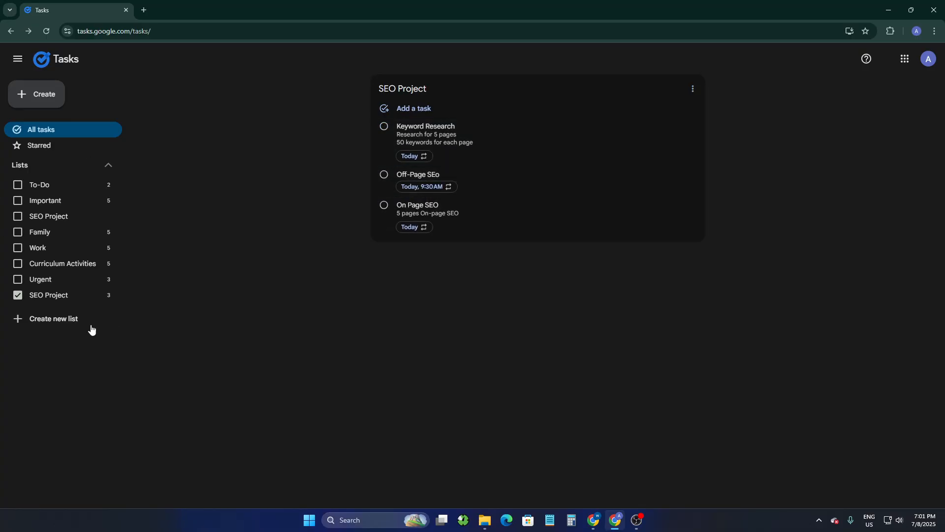
Create three new lists named Keyword Research, On-page SEO and Off-Page SEO
{"action": "left_click", "coordinate": [51, 319]}
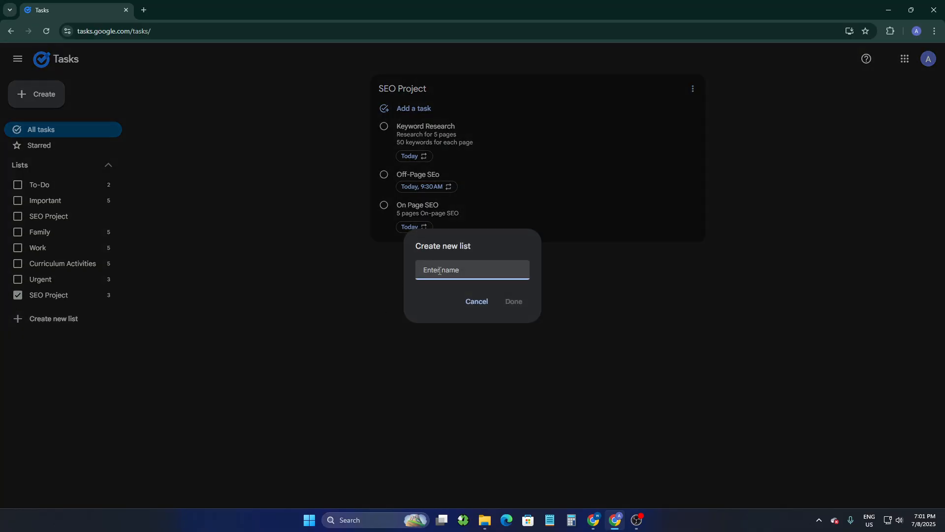
{"action": "type", "text": "KE"}
{"action": "type", "text": "eyword"}
{"action": "type", "text": " Reasear"}
{"action": "key", "text": "BackSpace"}
{"action": "key", "text": "BackSpace"}
{"action": "type", "text": "search"}
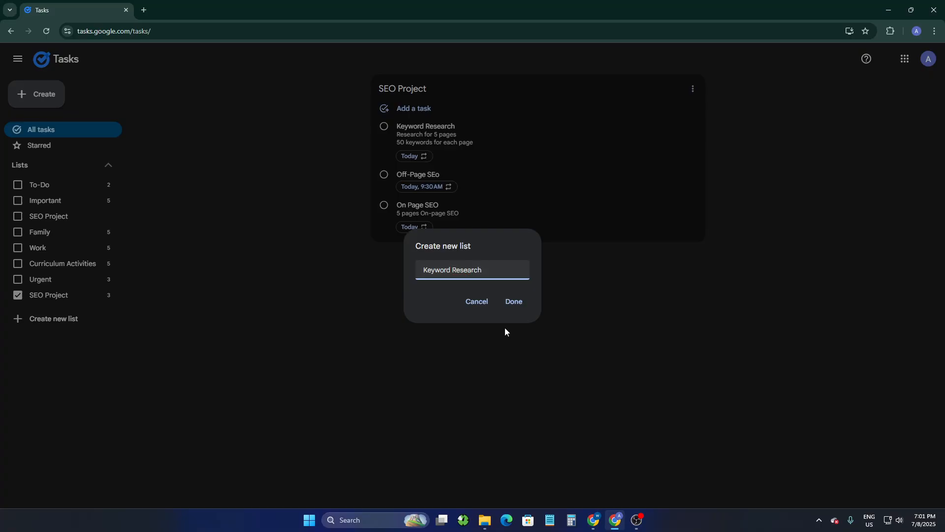
{"action": "left_click", "coordinate": [513, 301]}
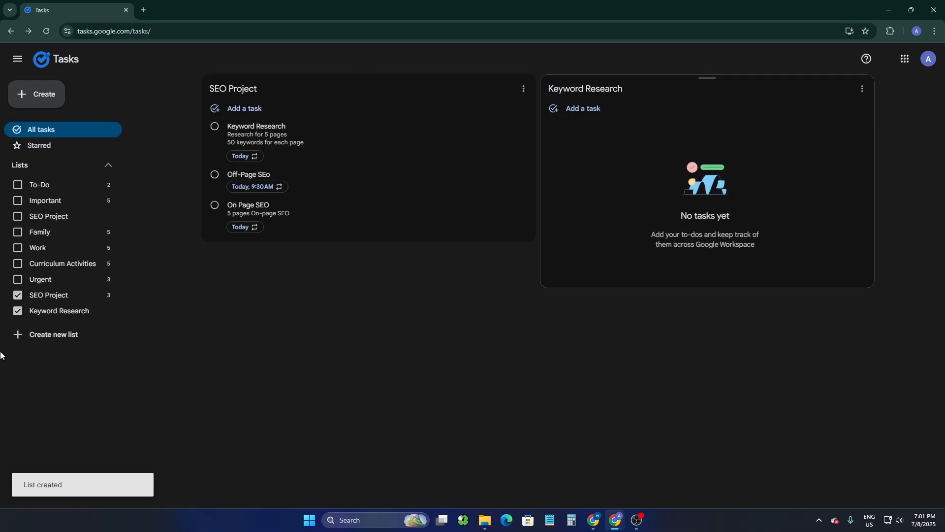
{"action": "left_click", "coordinate": [43, 335]}
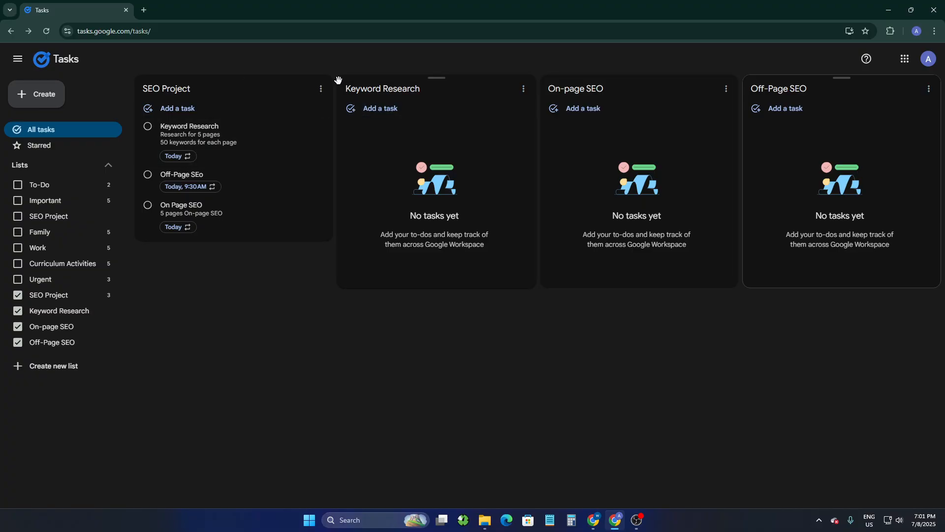
Add a task titled "50 Keyword for page A" to the Keyword Research list
{"action": "left_click", "coordinate": [402, 107]}
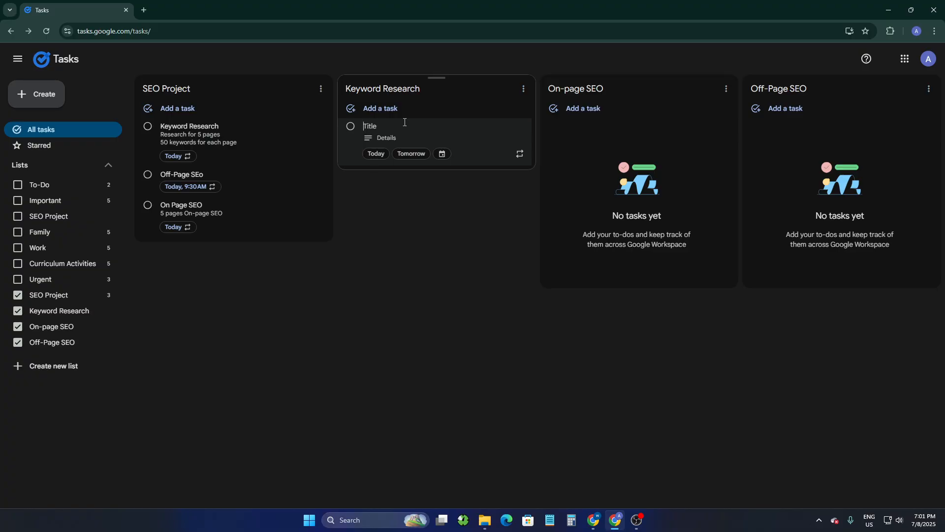
{"action": "type", "text": "%0 Keyword"}
{"action": "key", "text": "BackSpace"}
{"action": "type", "text": "50 Keyword for page A"}
{"action": "left_click", "coordinate": [420, 176]}
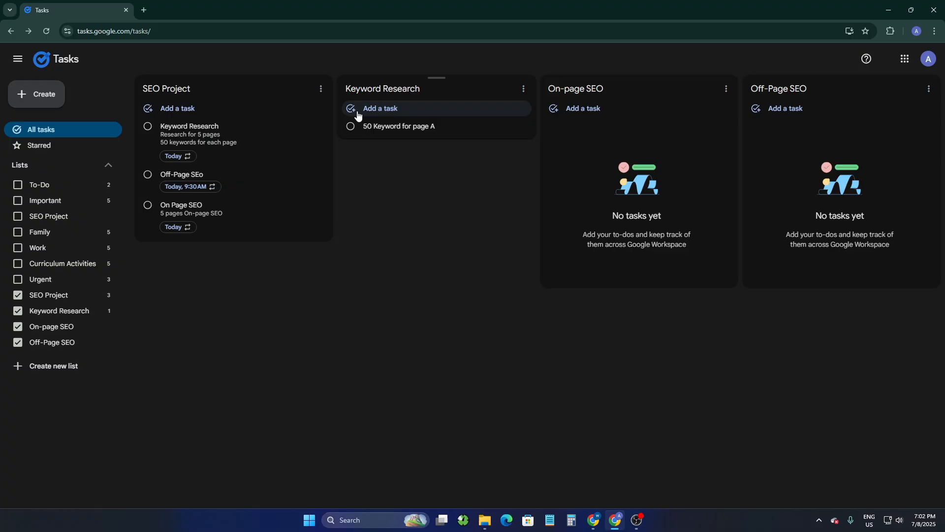
Add another task titled "50 Kweyword for page B" to the Keyword Research list
{"action": "left_click", "coordinate": [377, 112]}
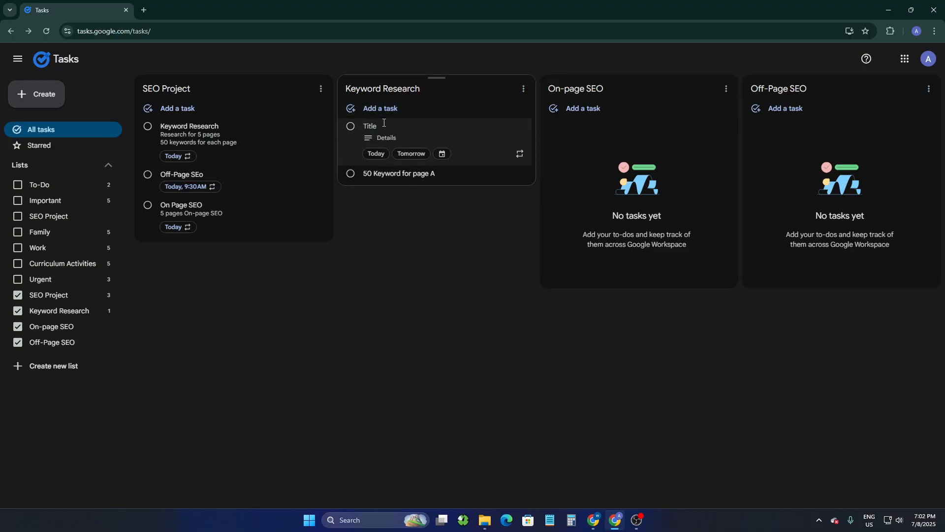
{"action": "type", "text": "%"}
{"action": "key", "text": "BackSpace"}
{"action": "type", "text": "50 Kweyword for page B"}
{"action": "left_click", "coordinate": [407, 201]}
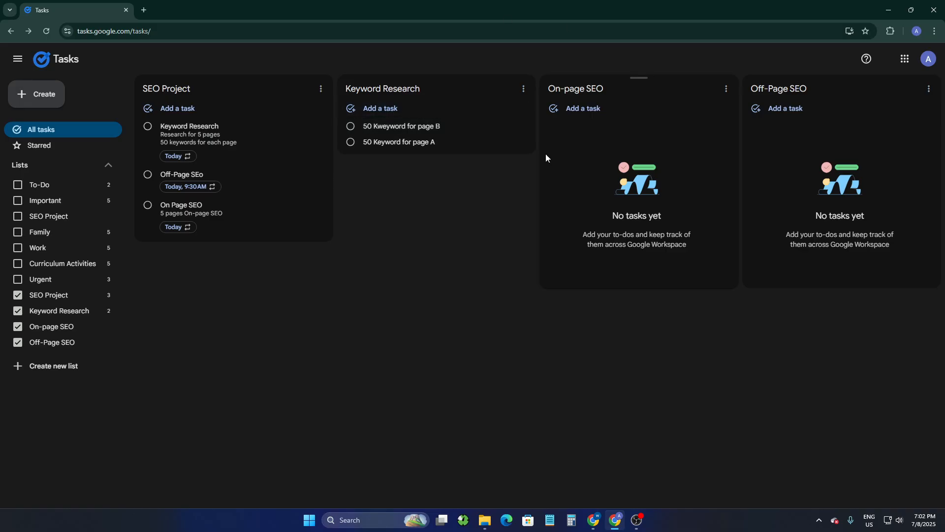
Move the page B keyword task below the page A keyword task in the Keyword Research list
{"action": "triple_click", "coordinate": [382, 126]}
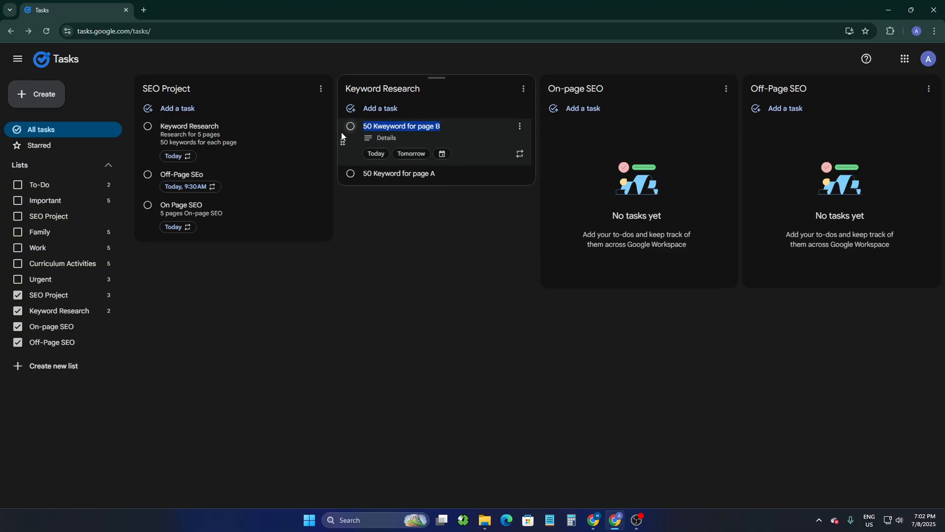
{"action": "mouse_move", "coordinate": [342, 138]}
{"action": "left_mouse_down"}
{"action": "mouse_move", "coordinate": [341, 163]}
{"action": "mouse_move", "coordinate": [343, 148]}
{"action": "left_mouse_up"}
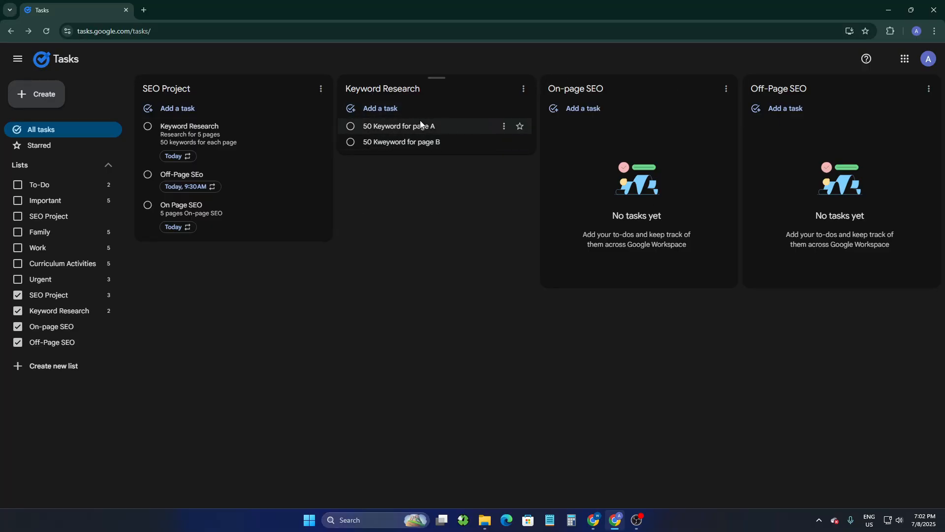
{"action": "left_click_drag", "start_coordinate": [415, 126], "coordinate": [382, 115]}
Add a task titled "On page SEO for page A" to the Keyword Research list
{"action": "left_click", "coordinate": [382, 112]}
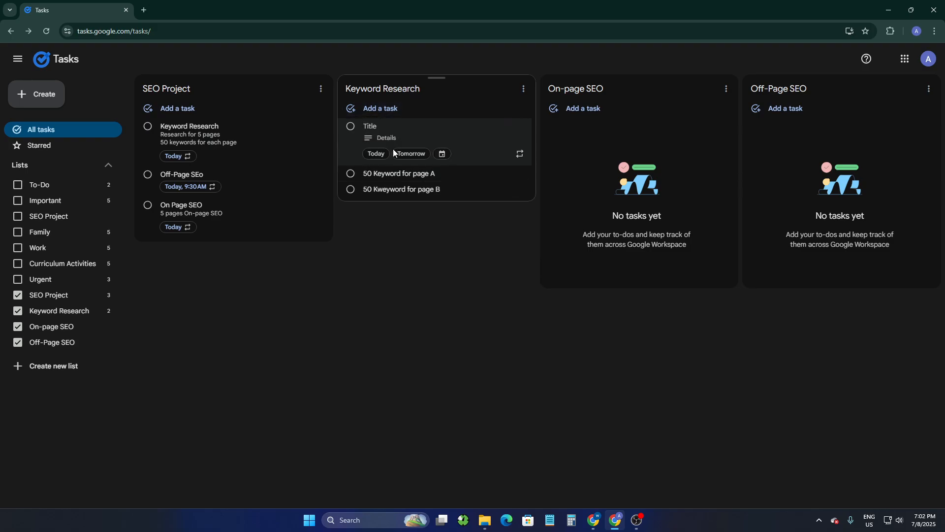
{"action": "type", "text": "On page SEO for page A"}
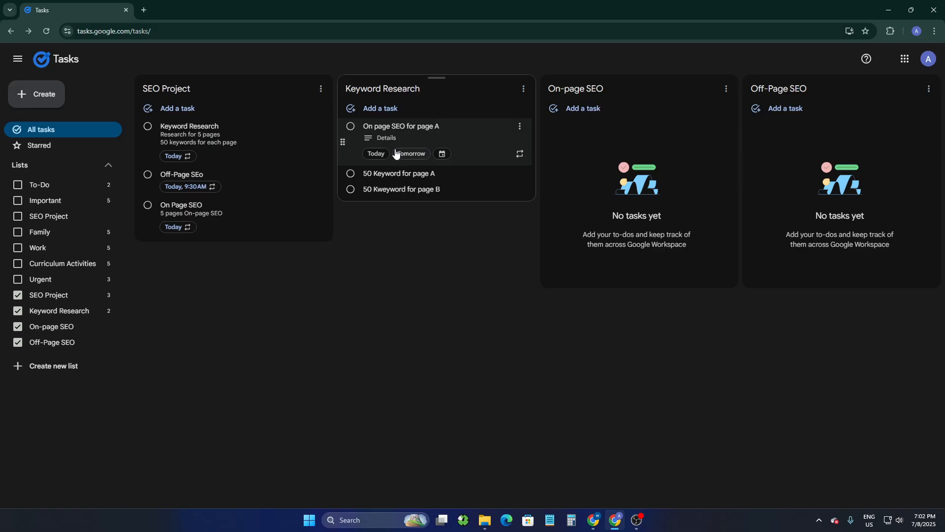
{"action": "left_click", "coordinate": [442, 225]}
Move the "On page SEO for page A" task from the Keyword Research list to the On-page SEO list
{"action": "triple_click", "coordinate": [387, 127]}
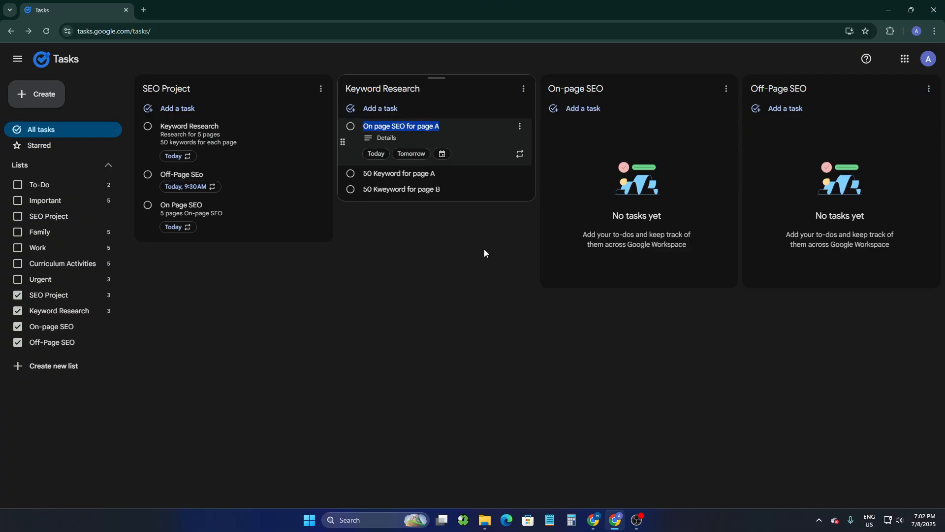
{"action": "left_click_drag", "start_coordinate": [450, 132], "coordinate": [582, 99]}
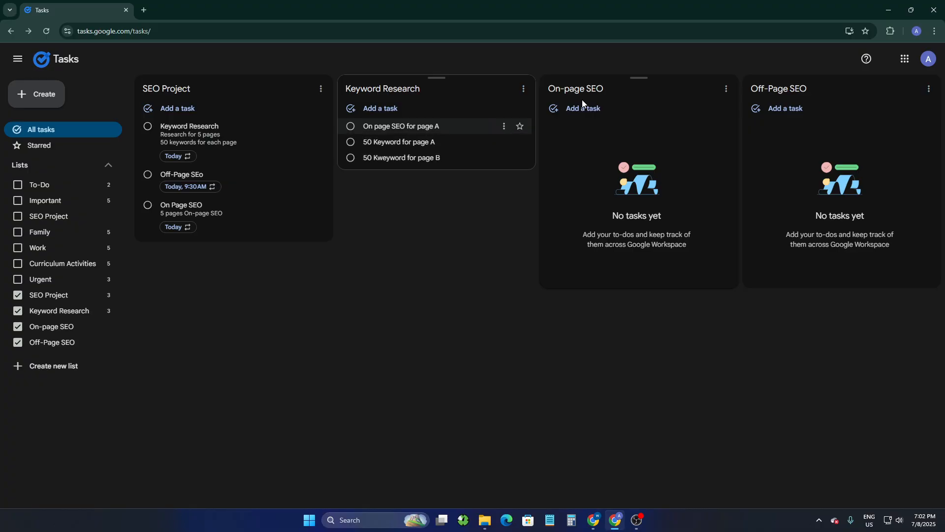
{"action": "left_click_drag", "start_coordinate": [439, 125], "coordinate": [589, 89]}
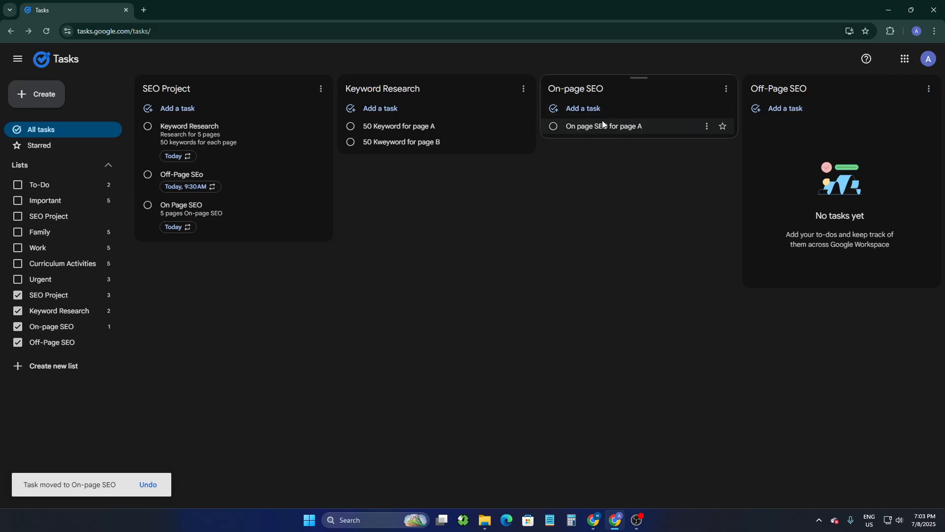
{"action": "left_click", "coordinate": [642, 129]}
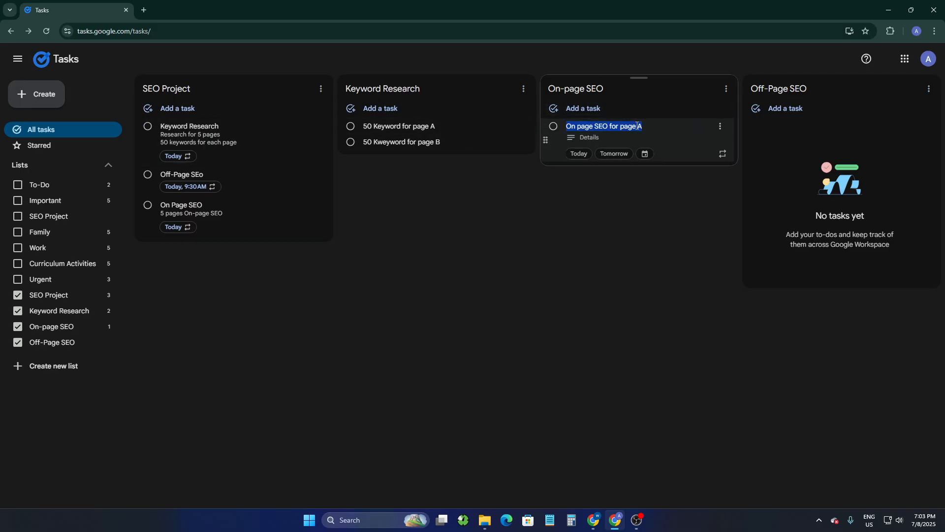
{"action": "left_click", "coordinate": [655, 145]}
{"action": "left_click", "coordinate": [672, 125]}
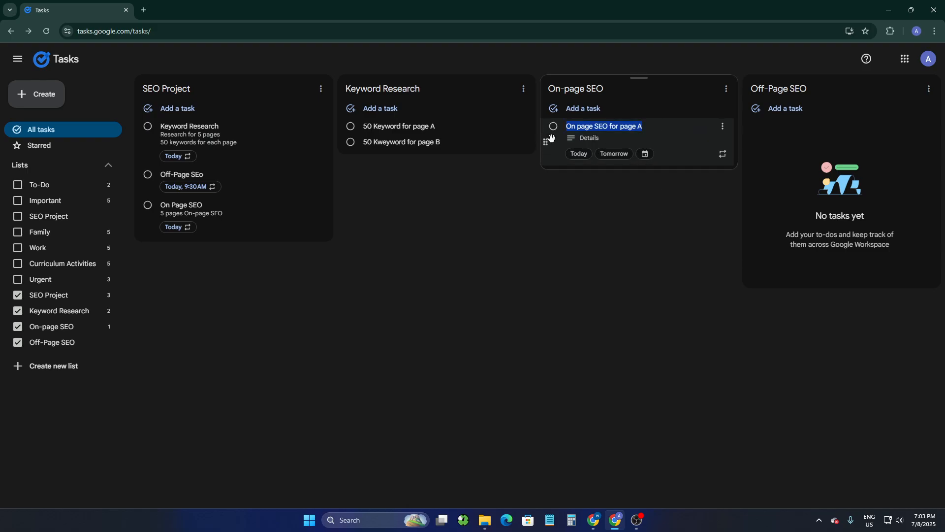
{"action": "left_click", "coordinate": [631, 211]}
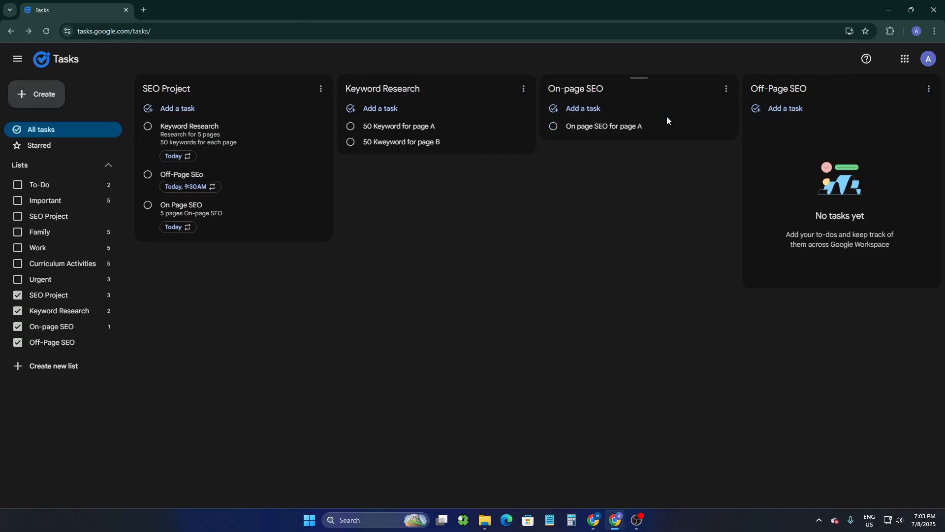
Add a task titled "Off-page SEO for Page A" to the Off-Page SEO list
{"action": "left_click", "coordinate": [778, 110]}
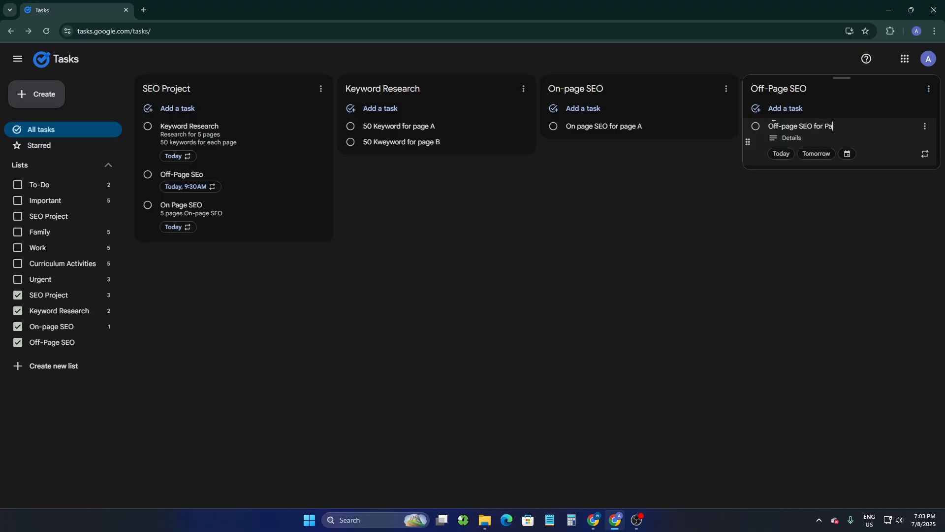
{"action": "left_click", "coordinate": [819, 270]}
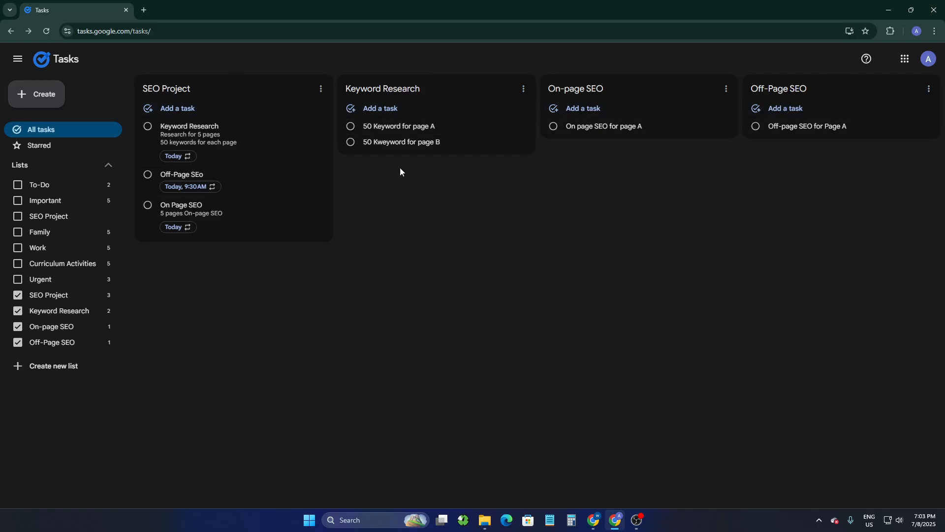
Mark every task in the Keyword Research, On-page SEO and Off-Page SEO lists as completed
{"action": "left_click", "coordinate": [351, 126]}
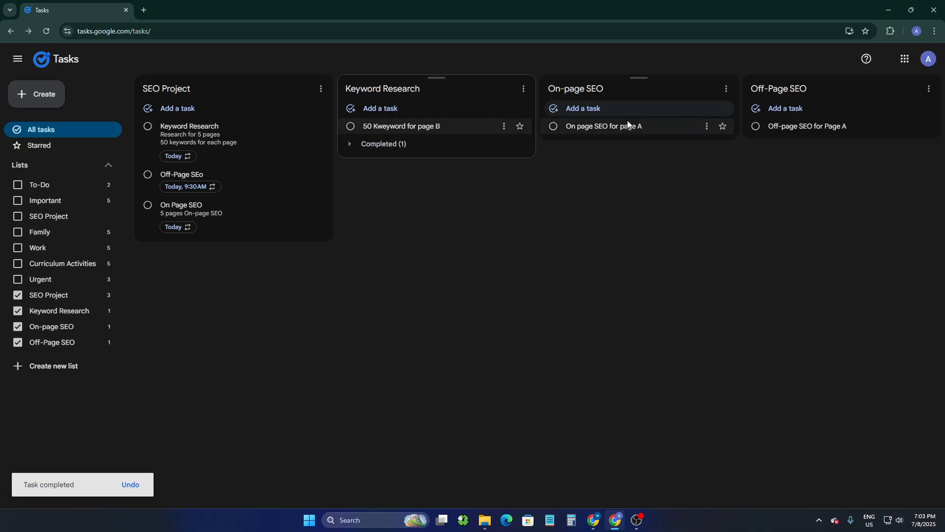
{"action": "left_click", "coordinate": [350, 144]}
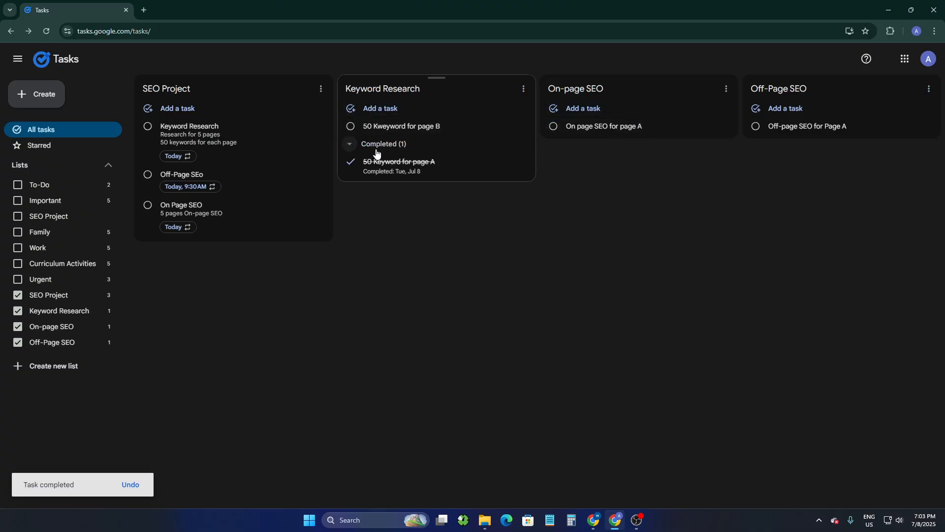
{"action": "left_click", "coordinate": [554, 130]}
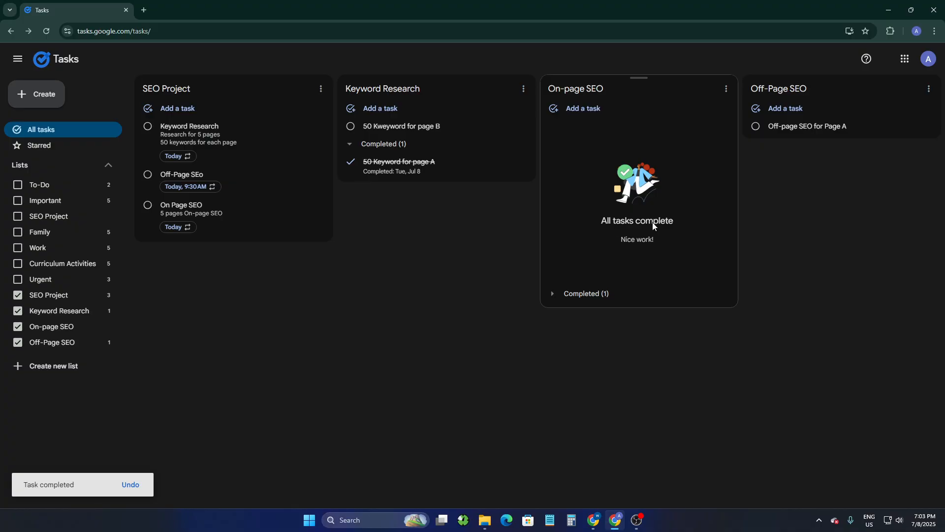
{"action": "left_click", "coordinate": [754, 127]}
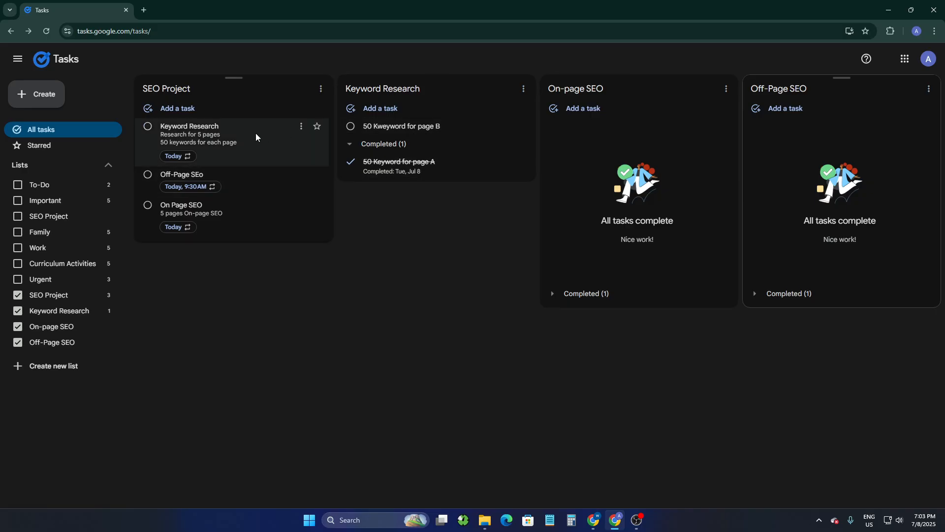
{"action": "left_click", "coordinate": [351, 144]}
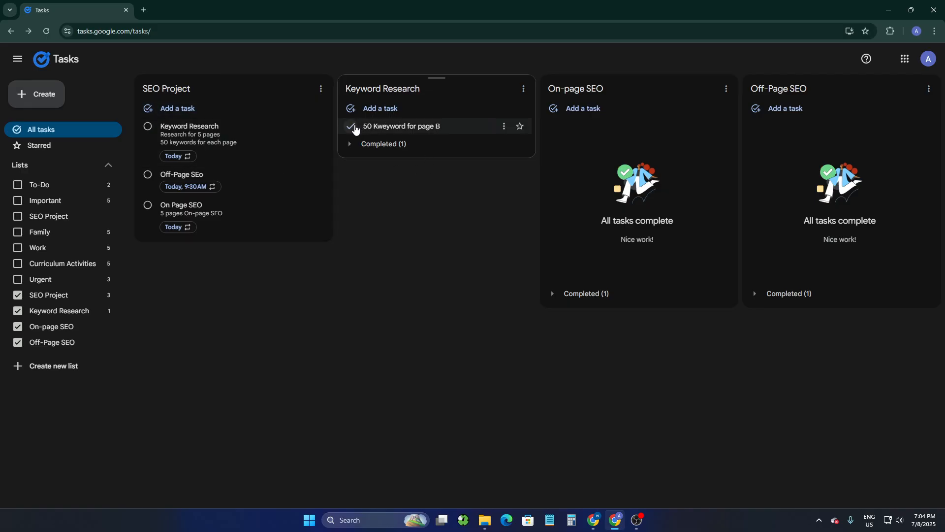
{"action": "left_click", "coordinate": [351, 126]}
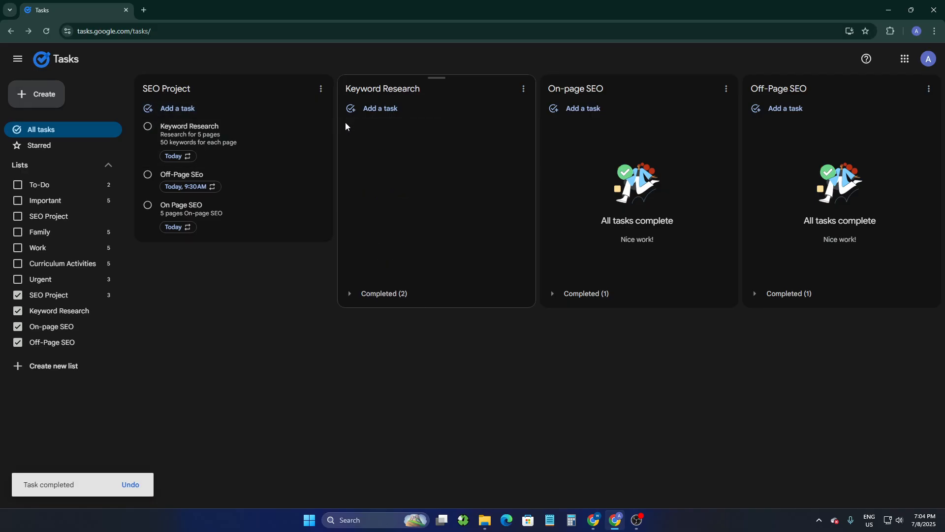
Mark the Keyword Research, Off-Page SEo and On Page SEO tasks in the SEO Project list as completed
{"action": "left_click", "coordinate": [144, 132]}
{"action": "left_click", "coordinate": [144, 132]}
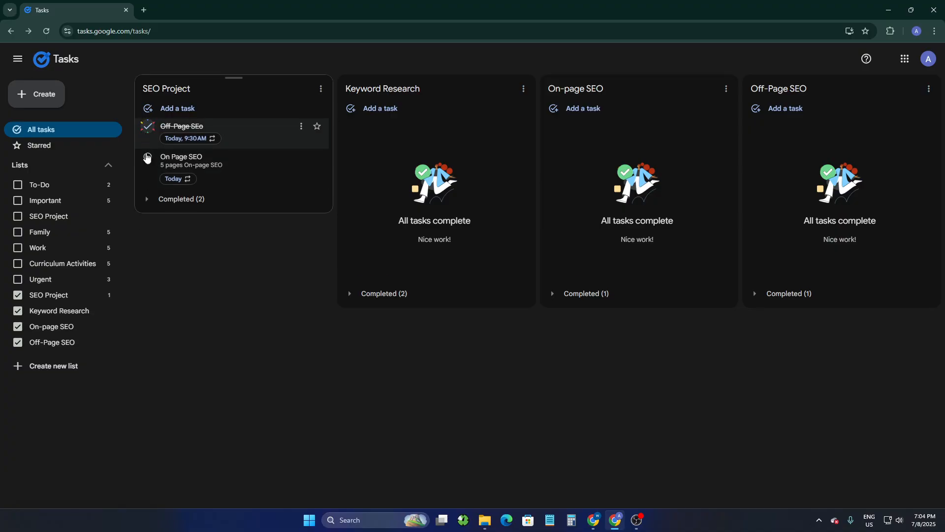
{"action": "left_click", "coordinate": [146, 129]}
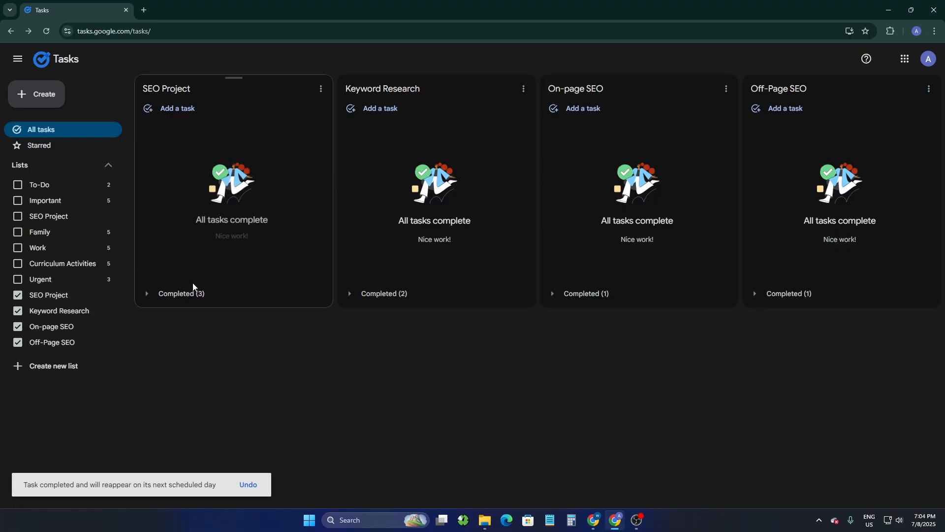
Expand the completed tasks section in all four SEO lists to review the finished tasks
{"action": "left_click", "coordinate": [184, 295]}
{"action": "left_click", "coordinate": [396, 298]}
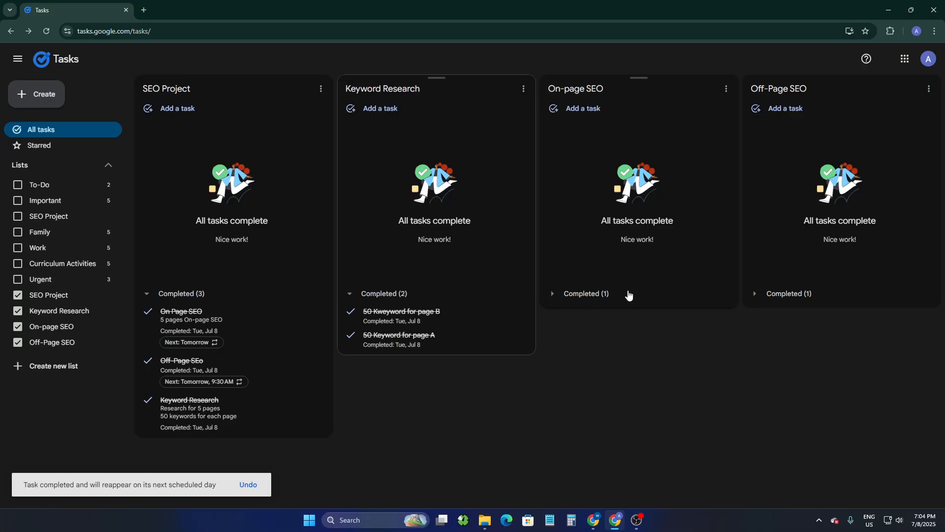
{"action": "left_click", "coordinate": [602, 294]}
{"action": "left_click", "coordinate": [788, 295]}
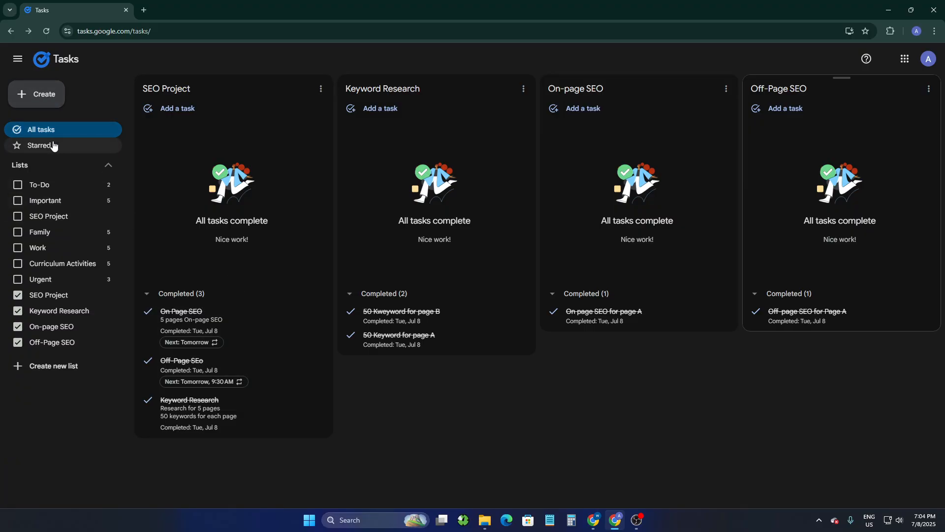
View the starred tasks and toggle the main navigation sidebar, leaving it expanded
{"action": "left_click", "coordinate": [81, 145]}
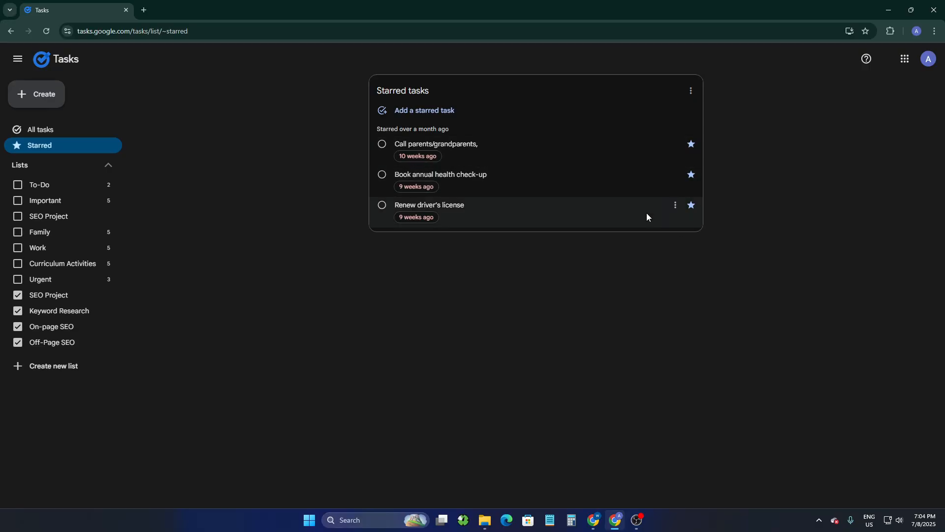
{"action": "left_click", "coordinate": [17, 60]}
{"action": "left_click", "coordinate": [17, 62]}
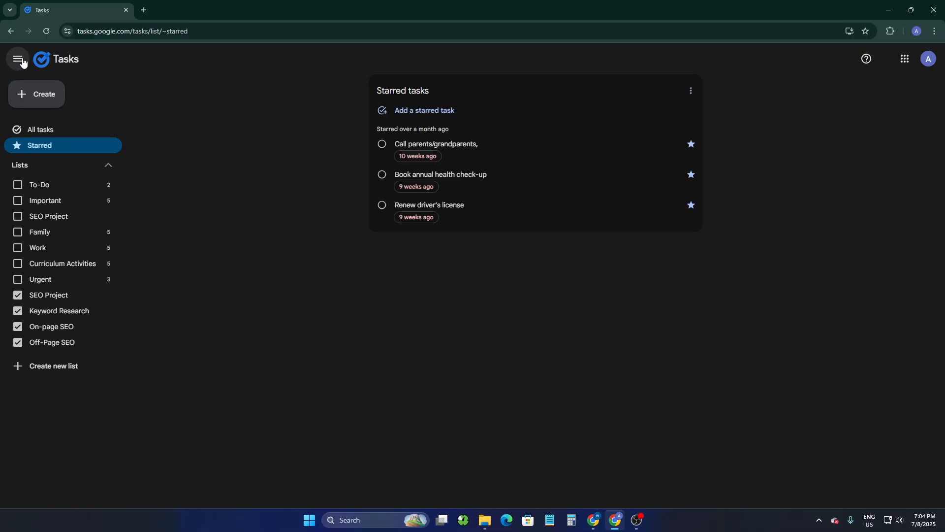
{"action": "left_click", "coordinate": [20, 60]}
{"action": "left_click", "coordinate": [18, 60]}
{"action": "left_click", "coordinate": [19, 60]}
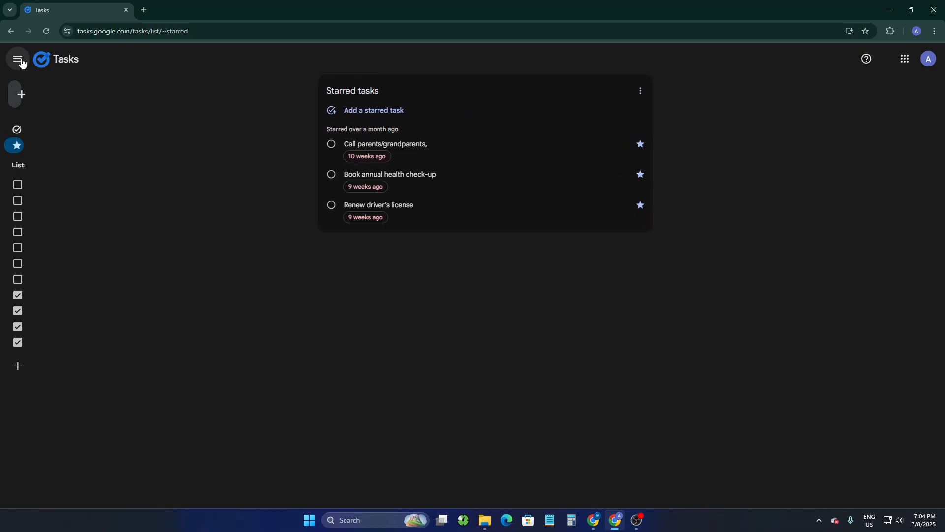
{"action": "left_click", "coordinate": [18, 60]}
{"action": "left_click", "coordinate": [20, 61]}
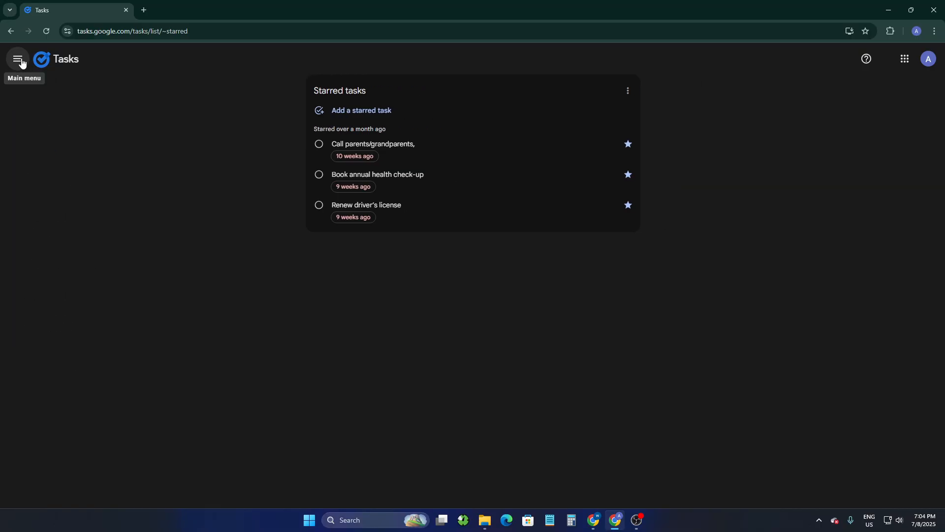
{"action": "left_click", "coordinate": [20, 61]}
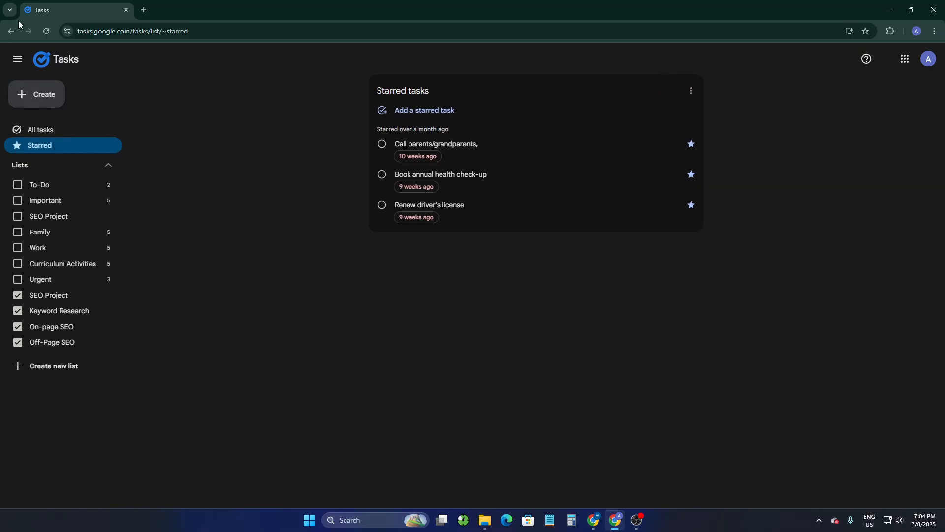
Open Google Calendar in a new tab from the Google apps and switch to it
{"action": "left_click", "coordinate": [905, 58]}
{"action": "scroll", "coordinate": [859, 205], "scroll_direction": "down", "scroll_amount": 1}
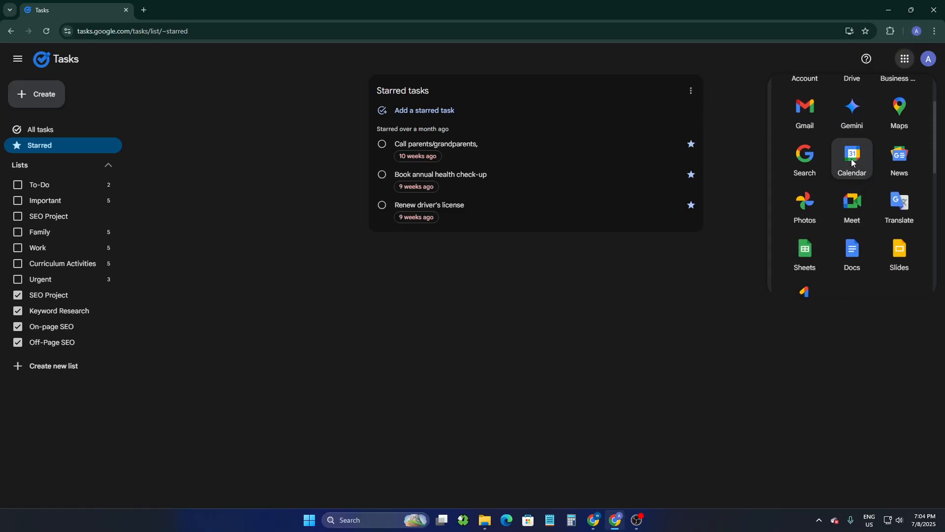
{"action": "left_click", "coordinate": [851, 158]}
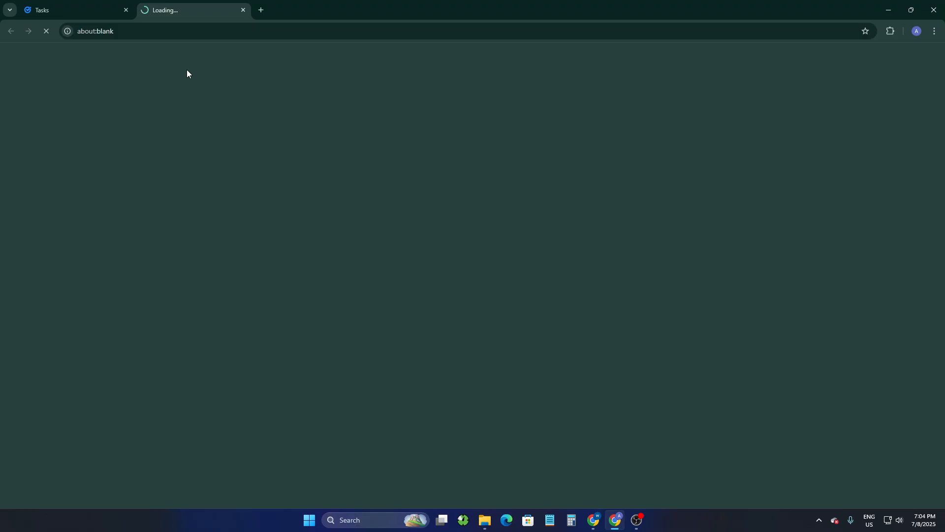
{"action": "left_click", "coordinate": [117, 5]}
{"action": "left_click", "coordinate": [183, 6]}
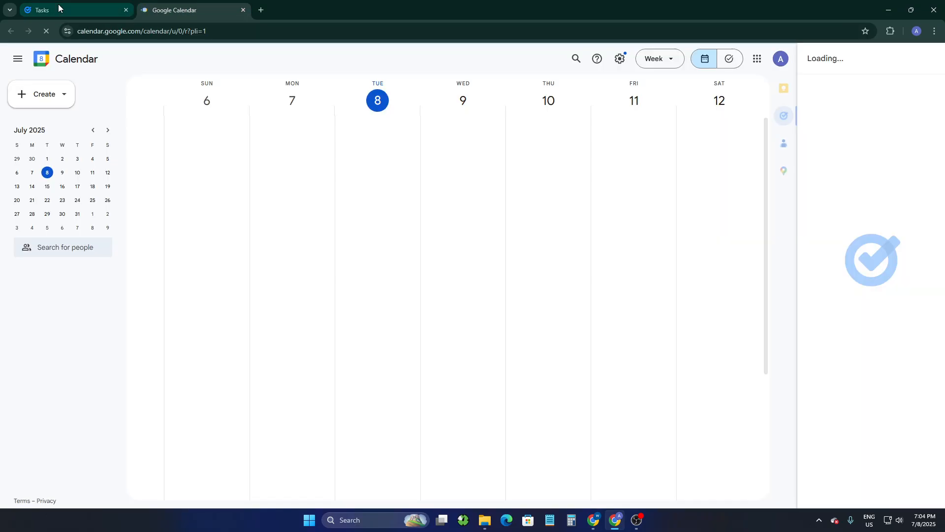
{"action": "left_click", "coordinate": [57, 6]}
{"action": "left_click", "coordinate": [176, 6]}
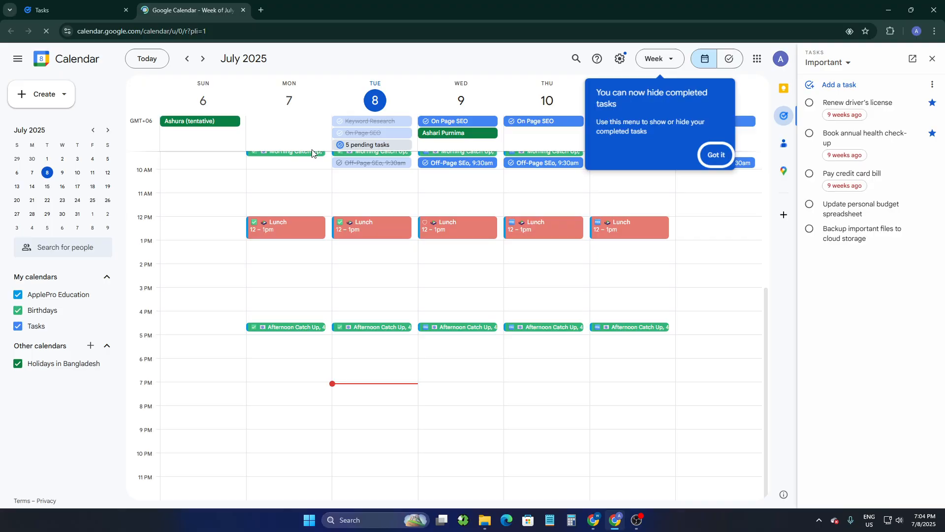
Examine the details of the Off-Page SEo and On Page SEO tasks on Wednesday, July 9 in the week view
{"action": "left_click", "coordinate": [465, 173]}
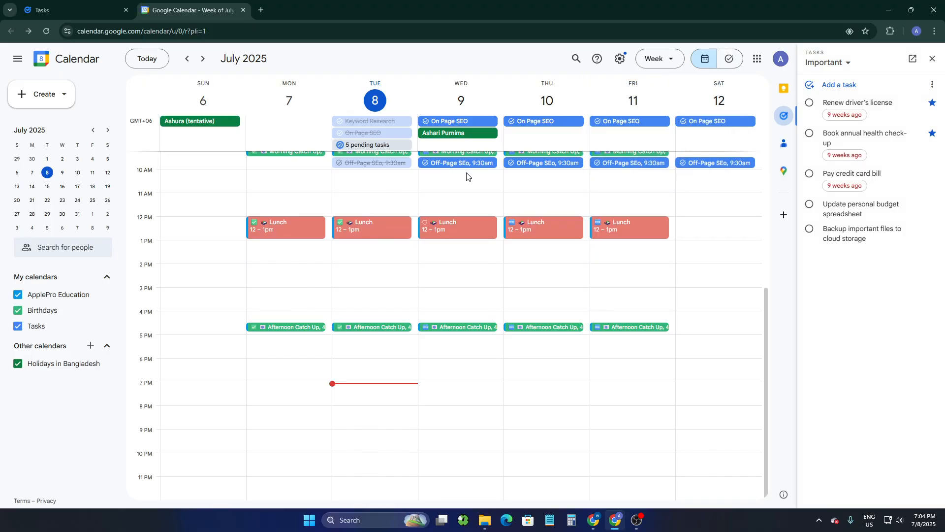
{"action": "left_click", "coordinate": [483, 165]}
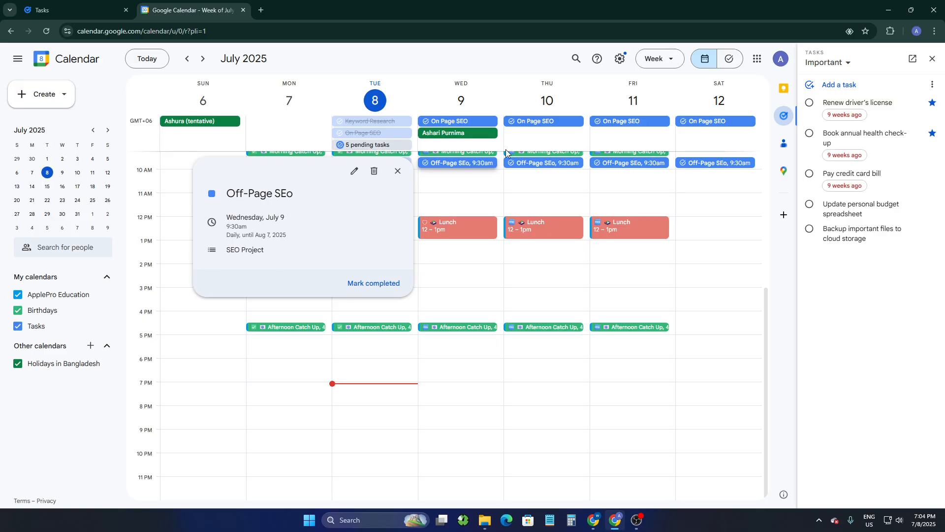
{"action": "left_click", "coordinate": [546, 173]}
{"action": "scroll", "coordinate": [460, 192], "scroll_direction": "up", "scroll_amount": 5}
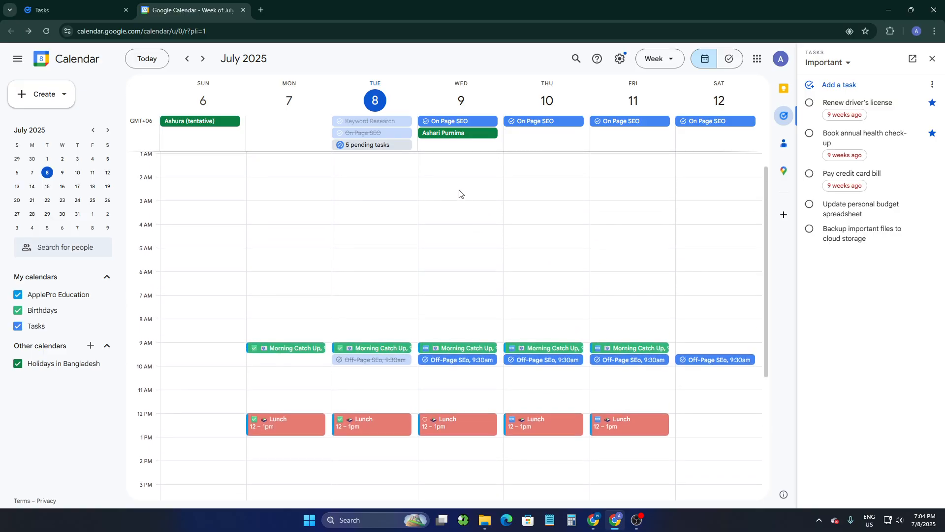
{"action": "left_click", "coordinate": [453, 122]}
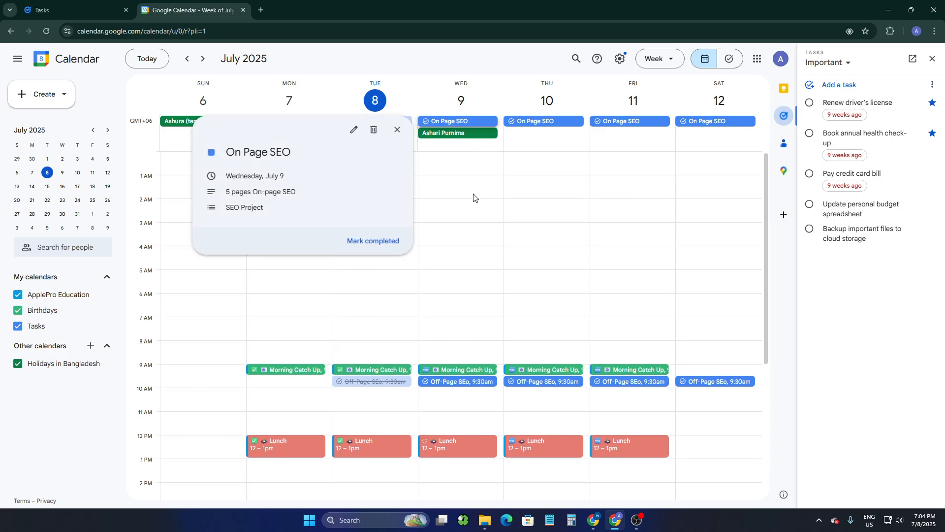
{"action": "left_click", "coordinate": [480, 235]}
{"action": "scroll", "coordinate": [425, 238], "scroll_direction": "down", "scroll_amount": 4}
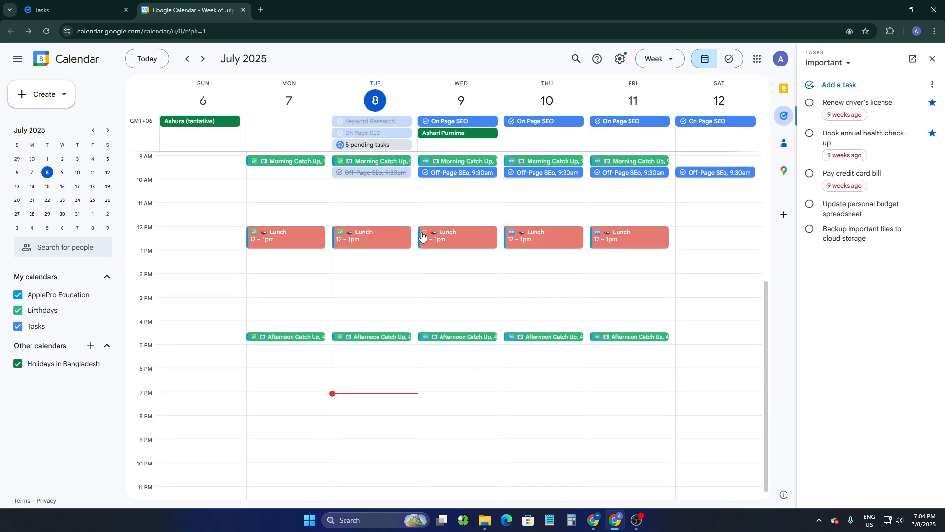
{"action": "scroll", "coordinate": [426, 197], "scroll_direction": "up", "scroll_amount": 4}
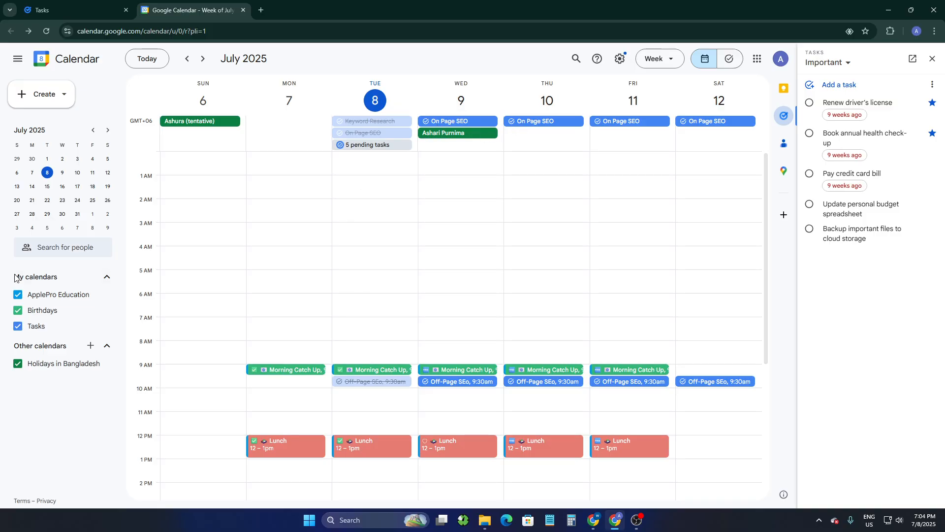
Hide the Tasks calendar from the week view and show it again
{"action": "left_click", "coordinate": [18, 326]}
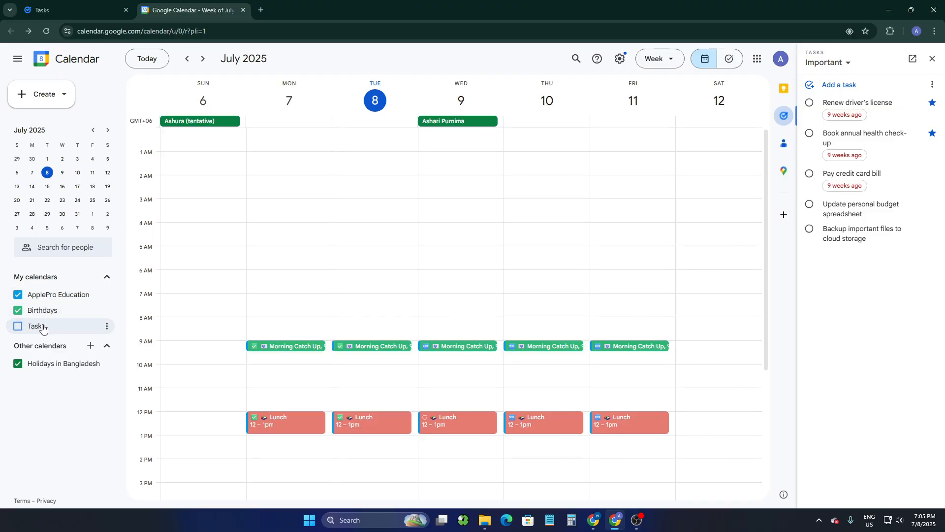
{"action": "left_click", "coordinate": [17, 326]}
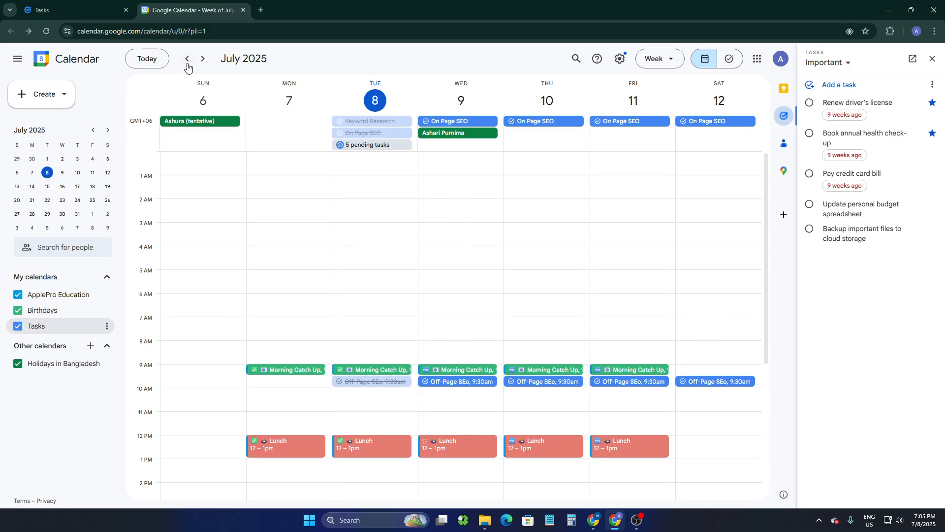
Jump the week view to today, and look at the task lists inside Google Calendar before returning to the calendar grid
{"action": "left_click", "coordinate": [143, 60]}
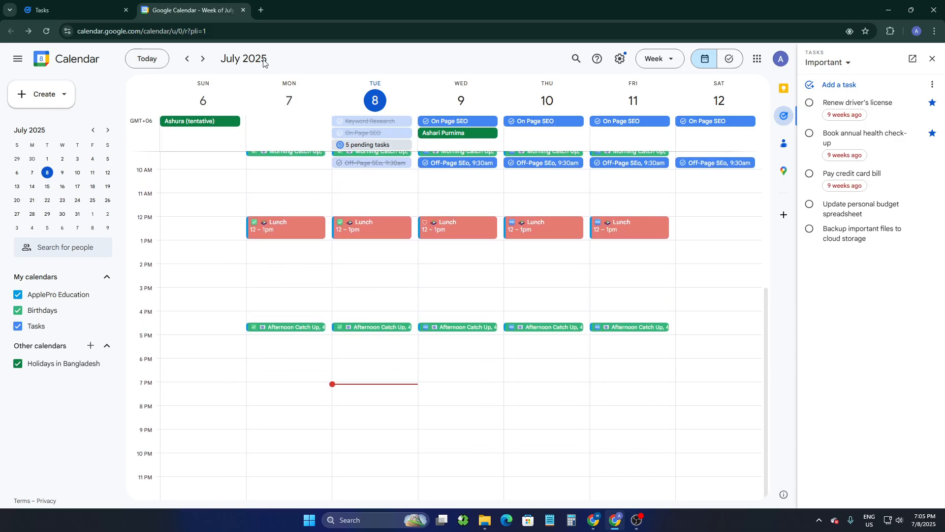
{"action": "left_click", "coordinate": [729, 60]}
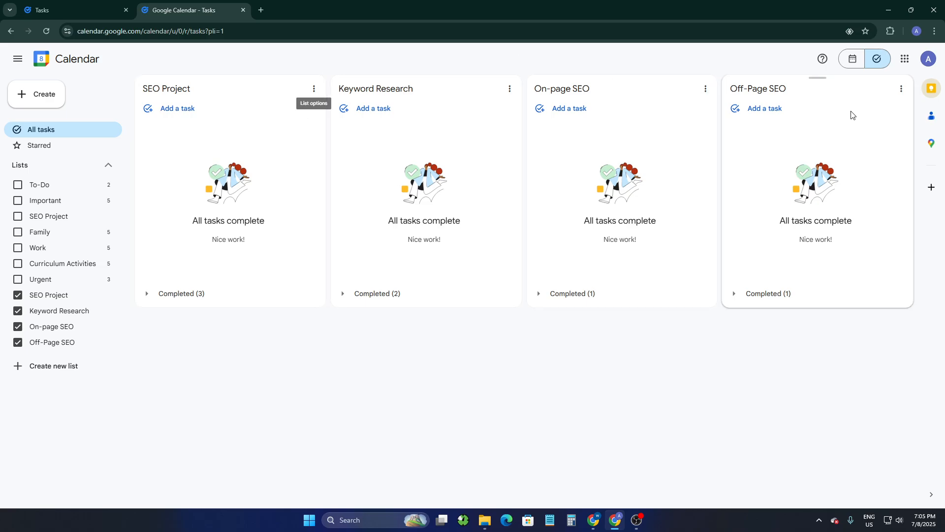
{"action": "left_click", "coordinate": [852, 59]}
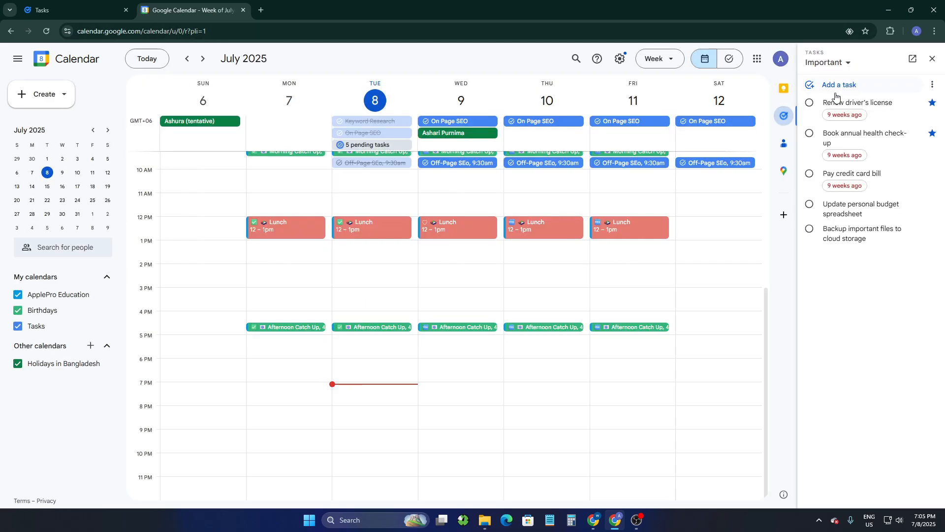
Change the calendar display from Week to Month
{"action": "scroll", "coordinate": [635, 224], "scroll_direction": "up", "scroll_amount": 5}
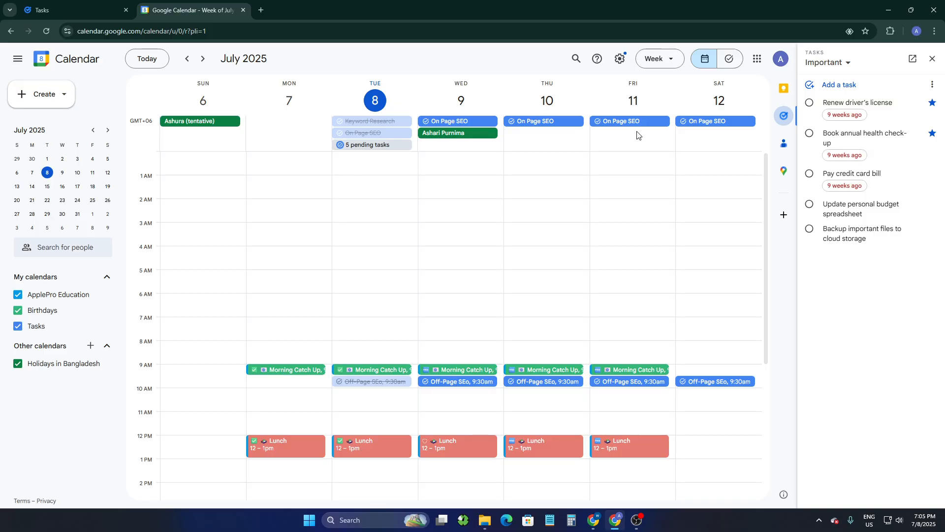
{"action": "left_click", "coordinate": [659, 59]}
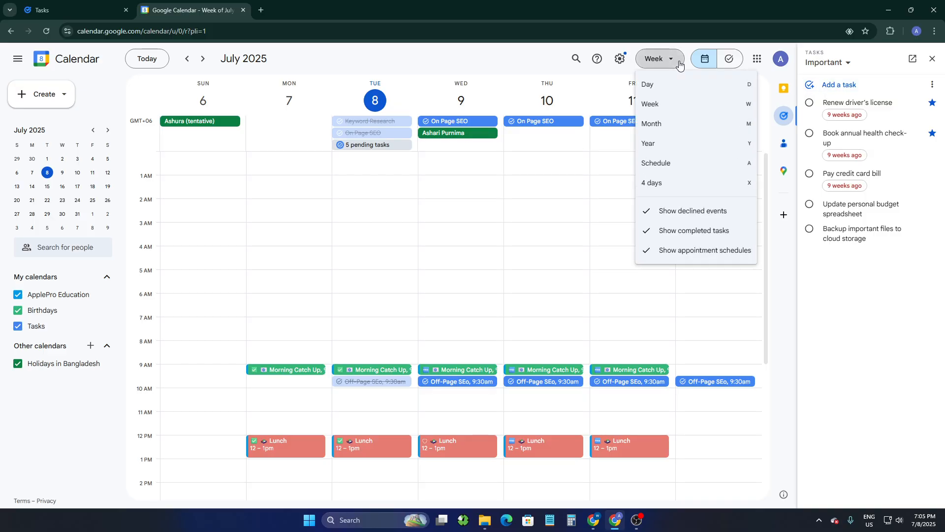
{"action": "left_click", "coordinate": [662, 126]}
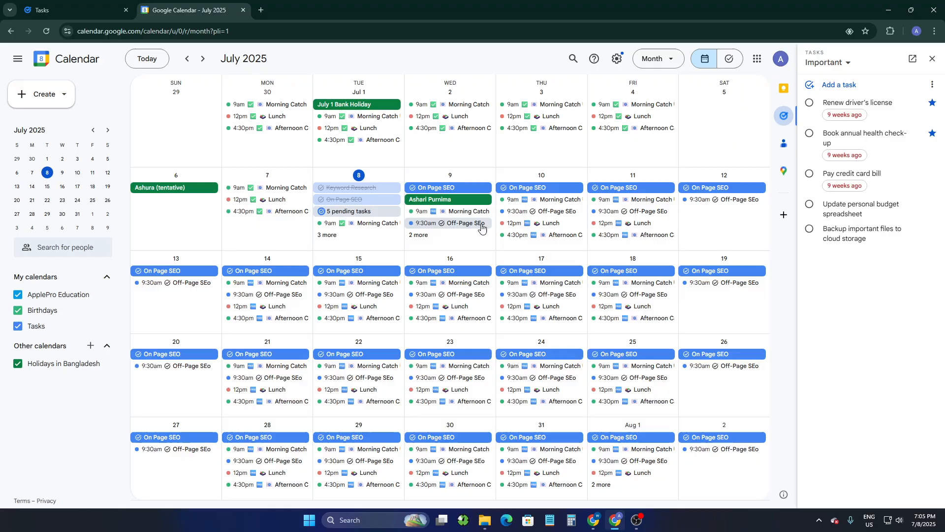
Browse the month view back to June 2025 and forward to July 2025, and return to Google Tasks
{"action": "key", "text": "k"}
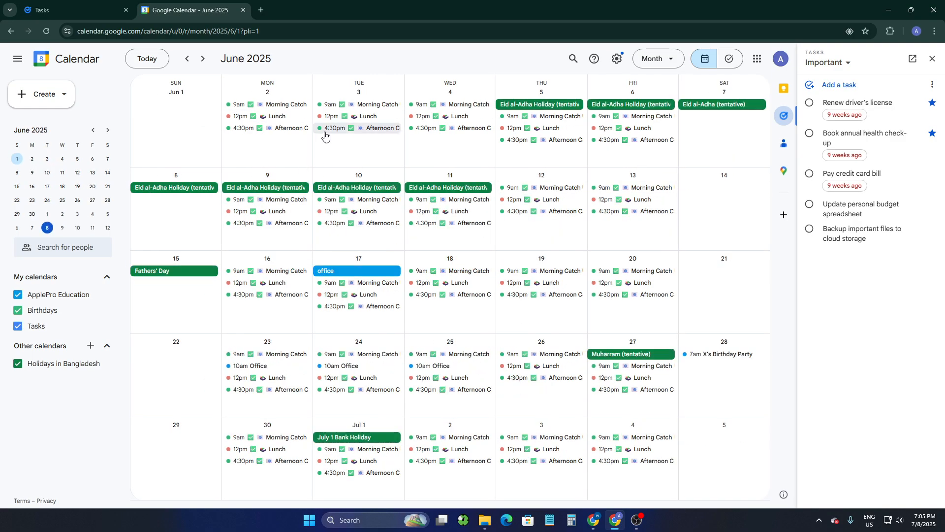
{"action": "key", "text": "j"}
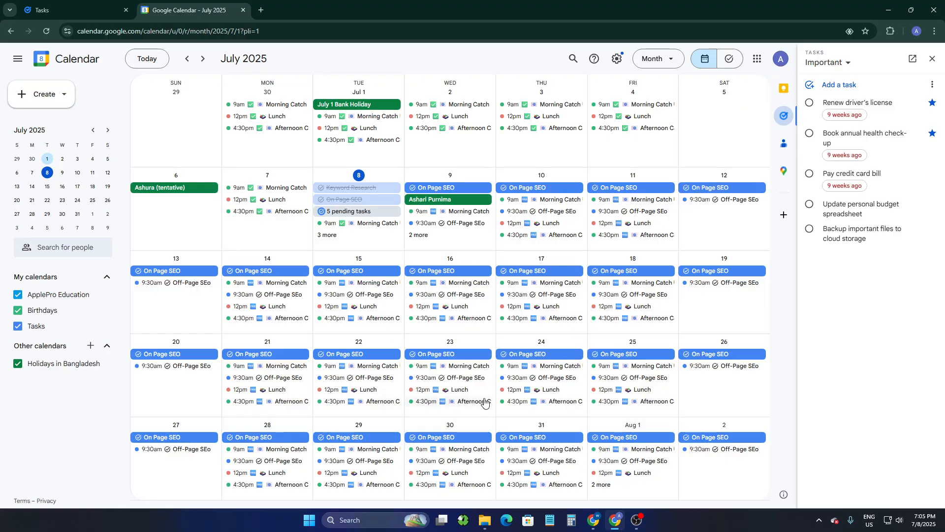
{"action": "left_click", "coordinate": [79, 10]}
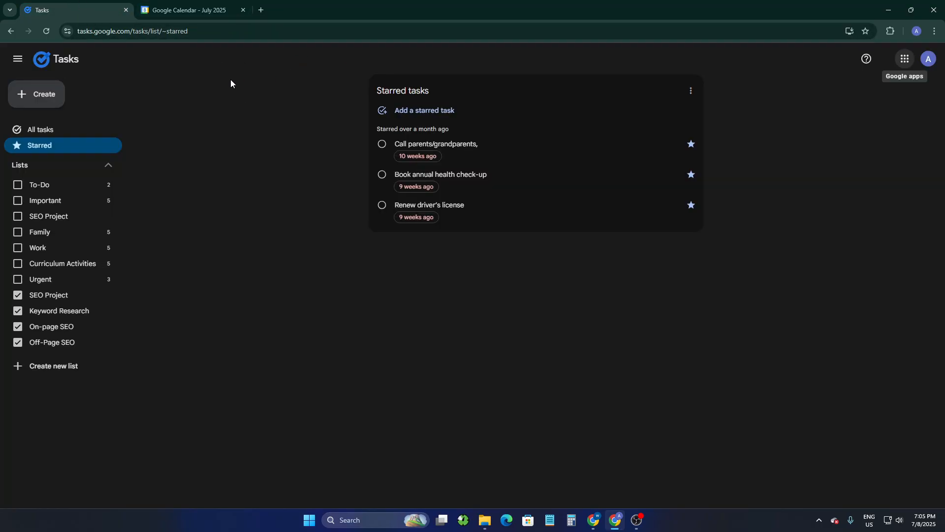